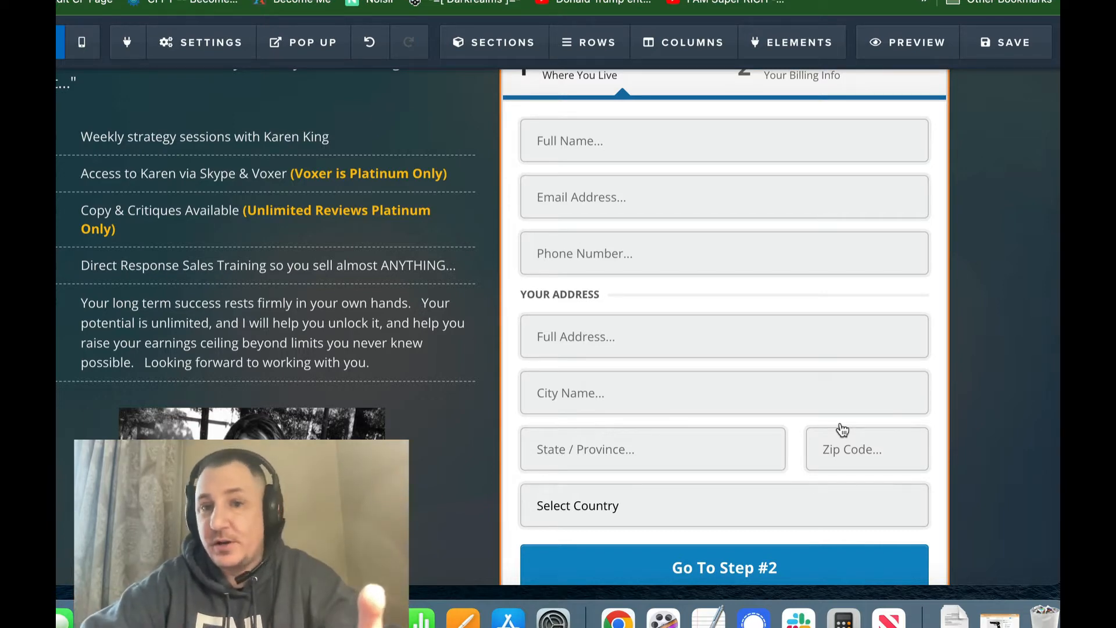
scroll(843, 429, down, 3)
scroll(843, 430, down, 4)
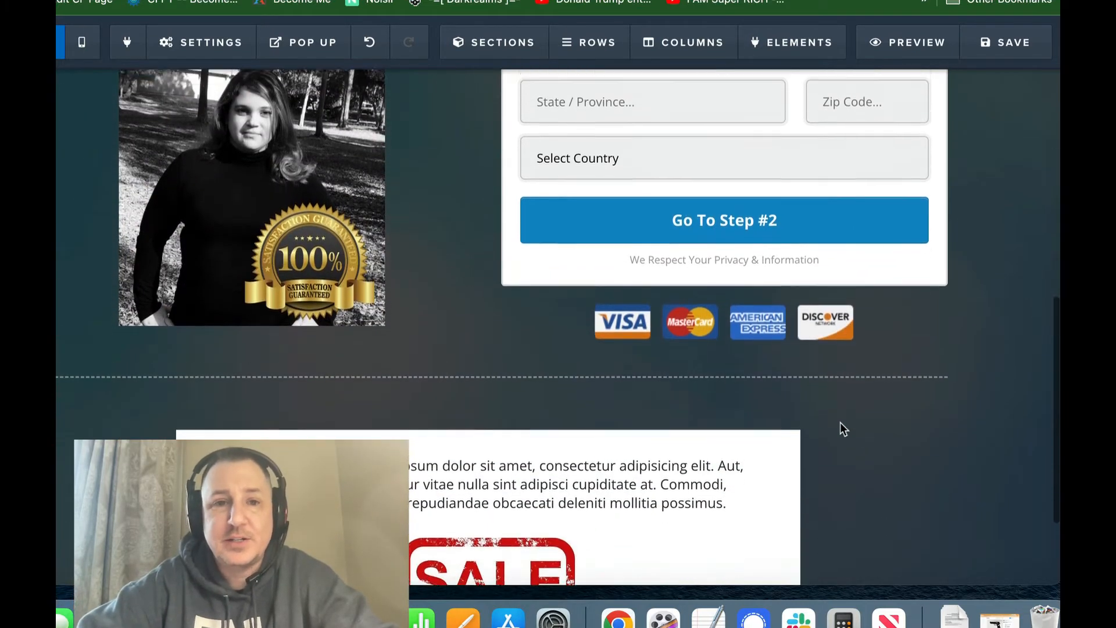
scroll(842, 430, up, 4)
scroll(842, 429, down, 1)
scroll(842, 430, down, 6)
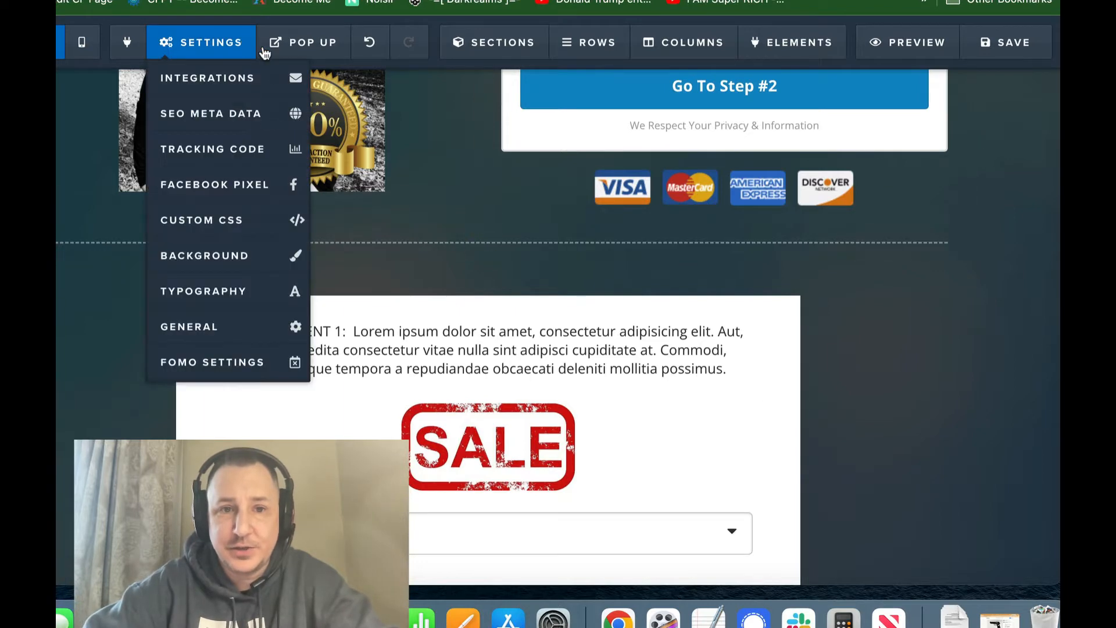
mouse_move(198, 39)
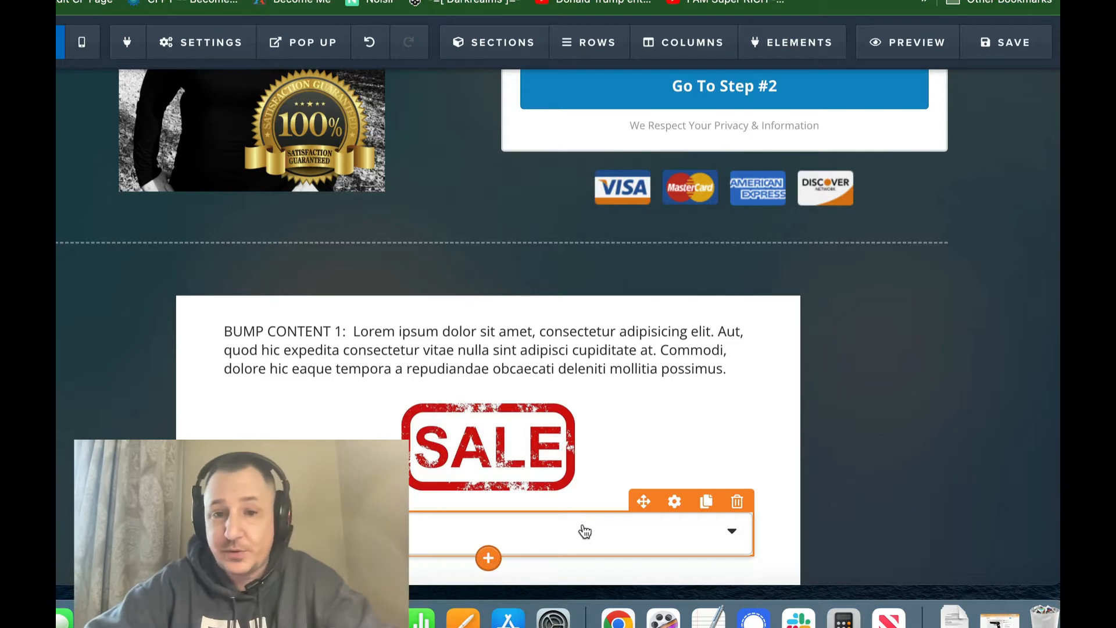
scroll(732, 441, down, 2)
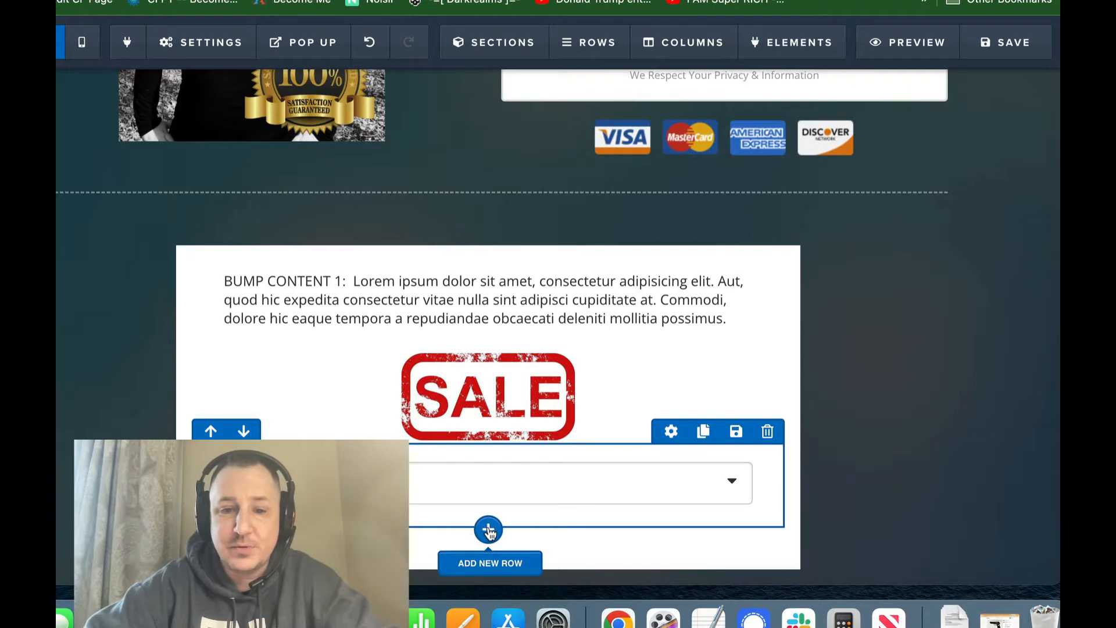
click(489, 530)
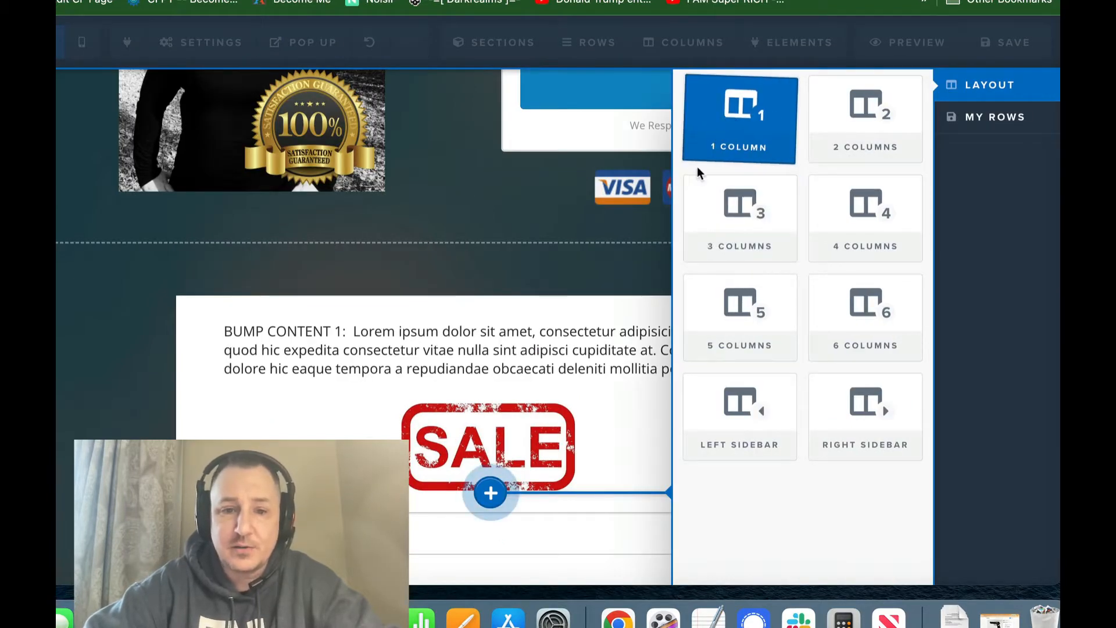
click(638, 414)
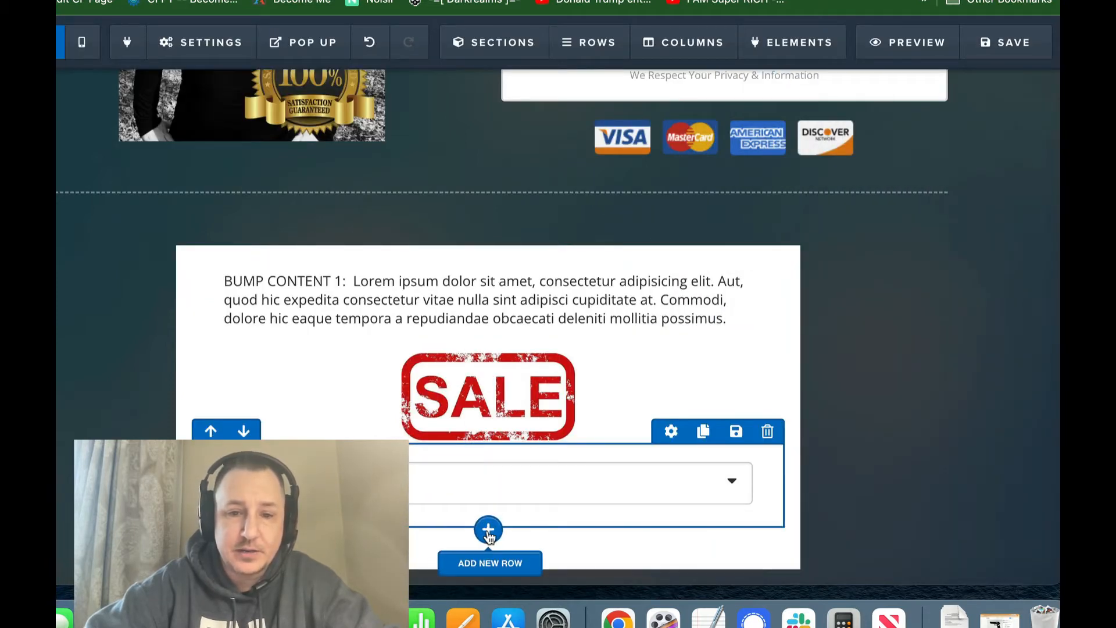
Add a one-column row directly below the Select One drop-down in the bump content section
scroll(488, 531, up, 2)
click(587, 43)
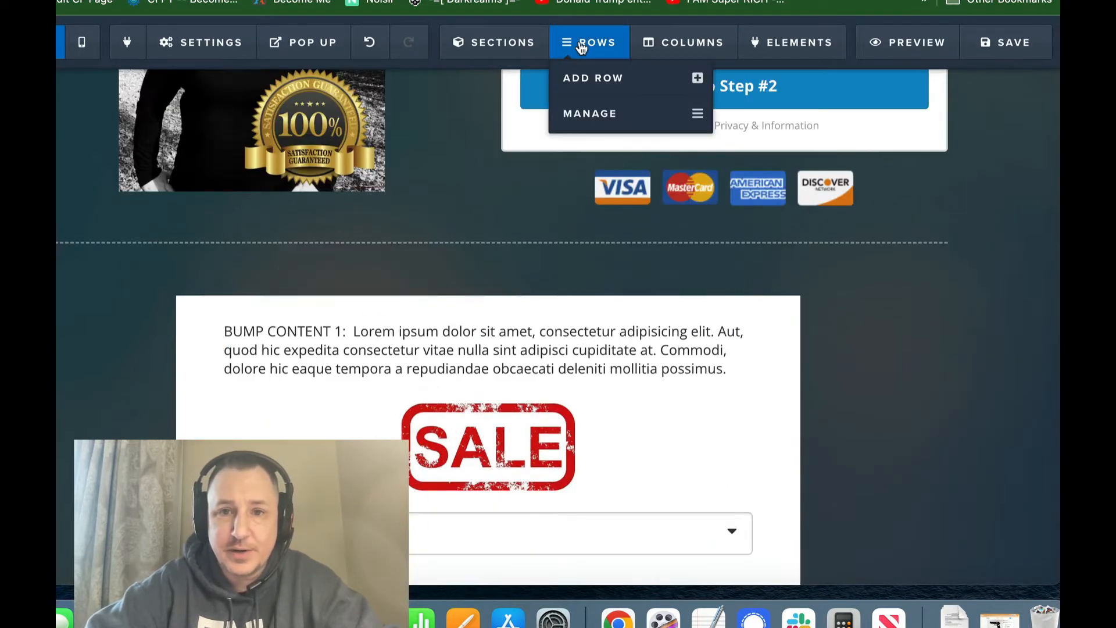
click(591, 79)
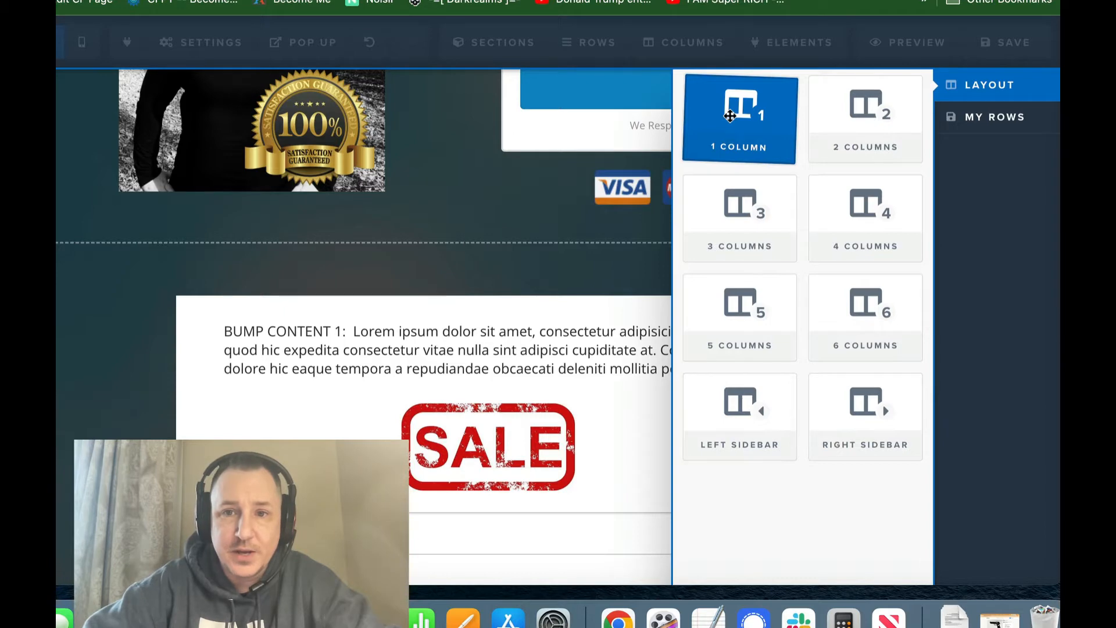
drag(730, 116, 484, 543)
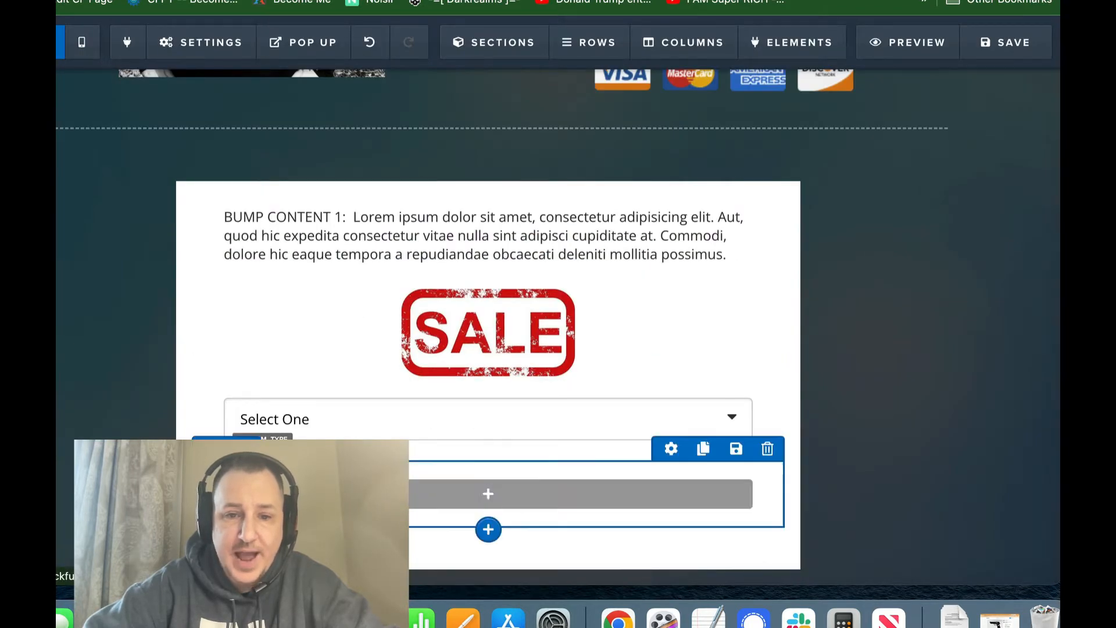
Insert an Input form element into the empty one-column row below the Select One drop-down
click(490, 495)
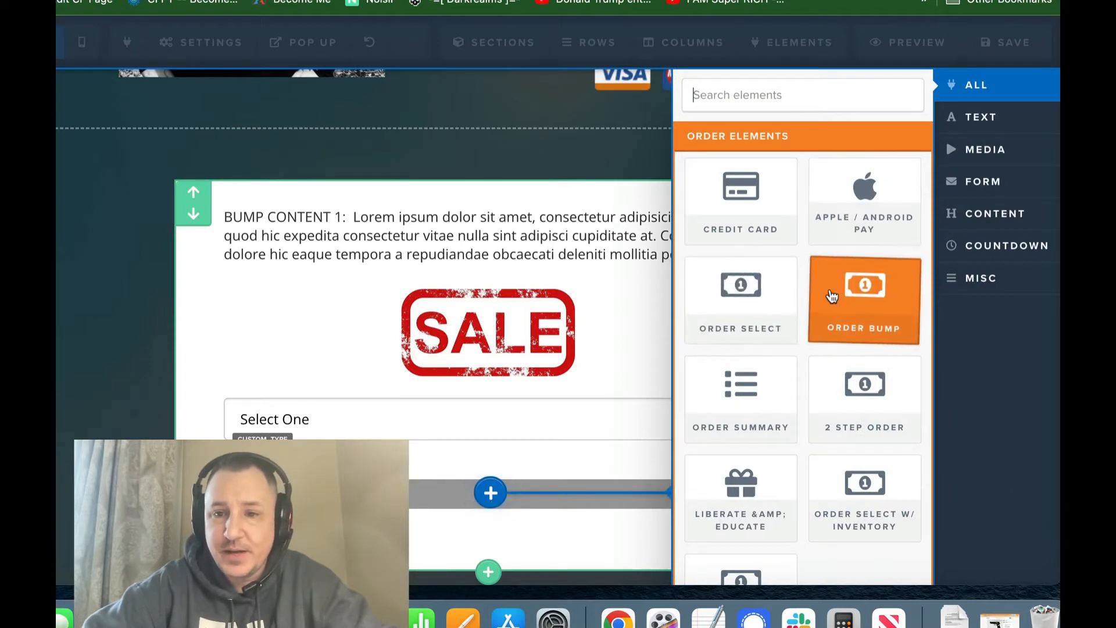
scroll(807, 313, down, 3)
scroll(807, 314, down, 12)
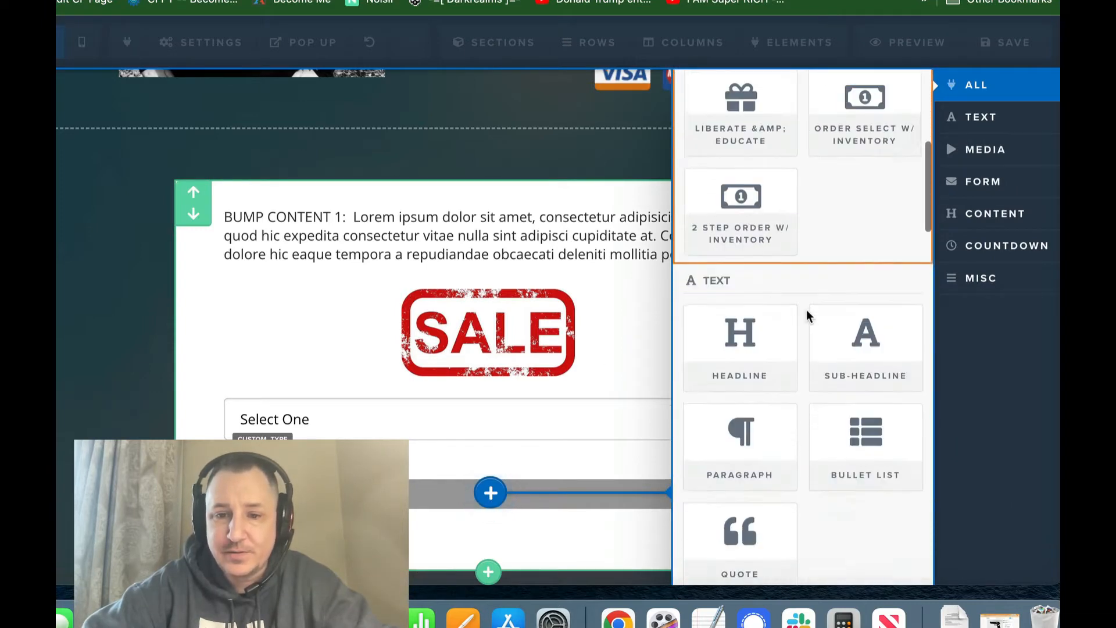
scroll(807, 309, up, 10)
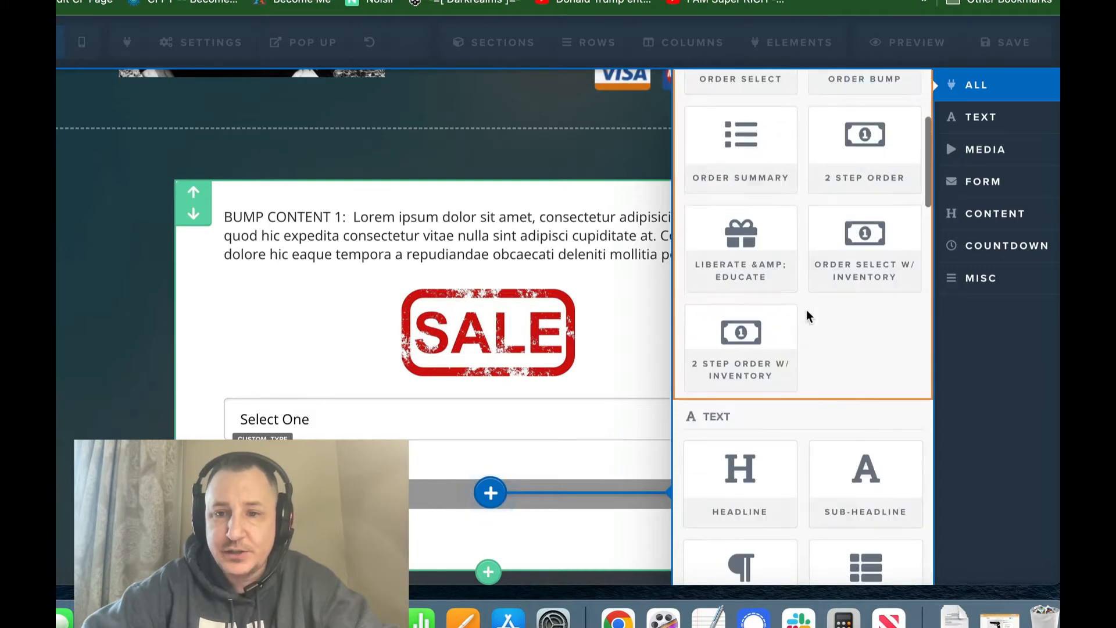
click(992, 183)
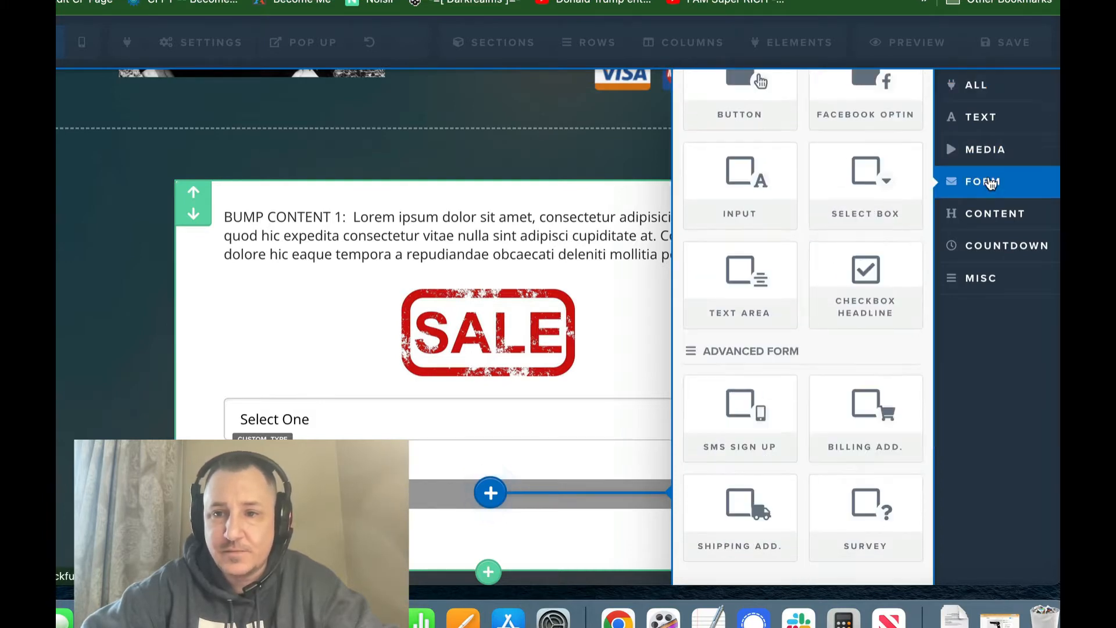
click(730, 178)
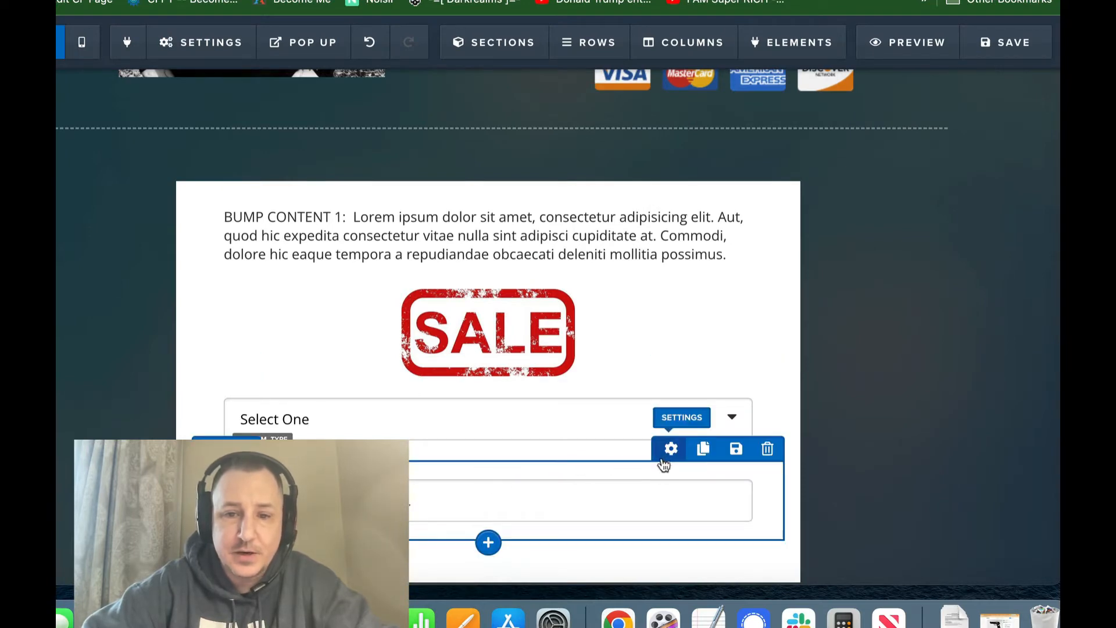
Set the top padding of the row containing the new input field to 5
click(668, 456)
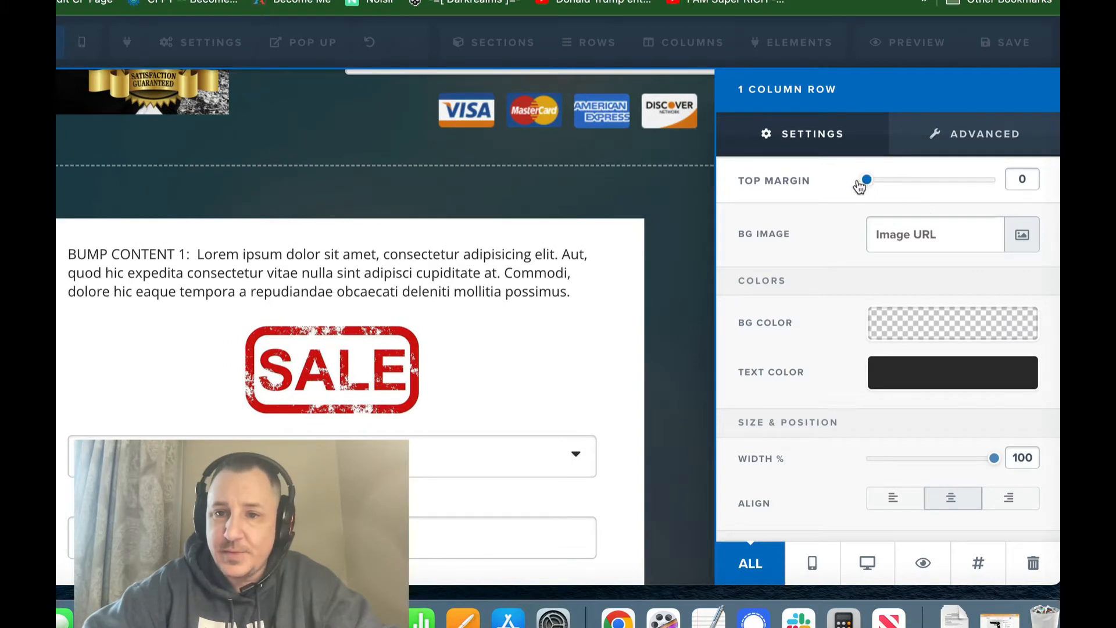
scroll(889, 361, down, 5)
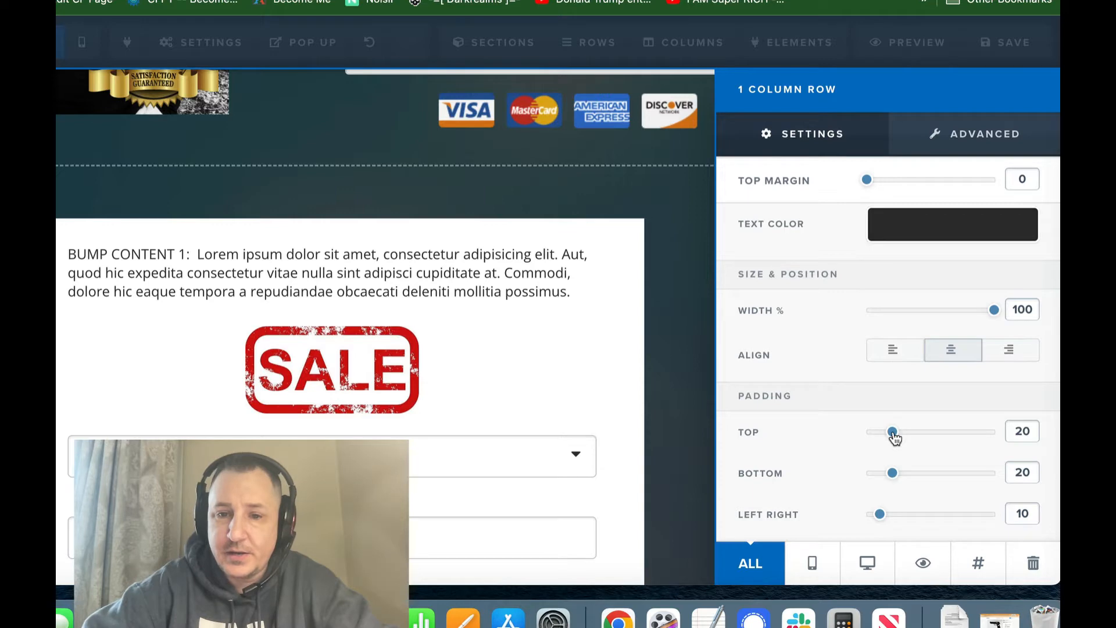
drag(891, 433, 874, 434)
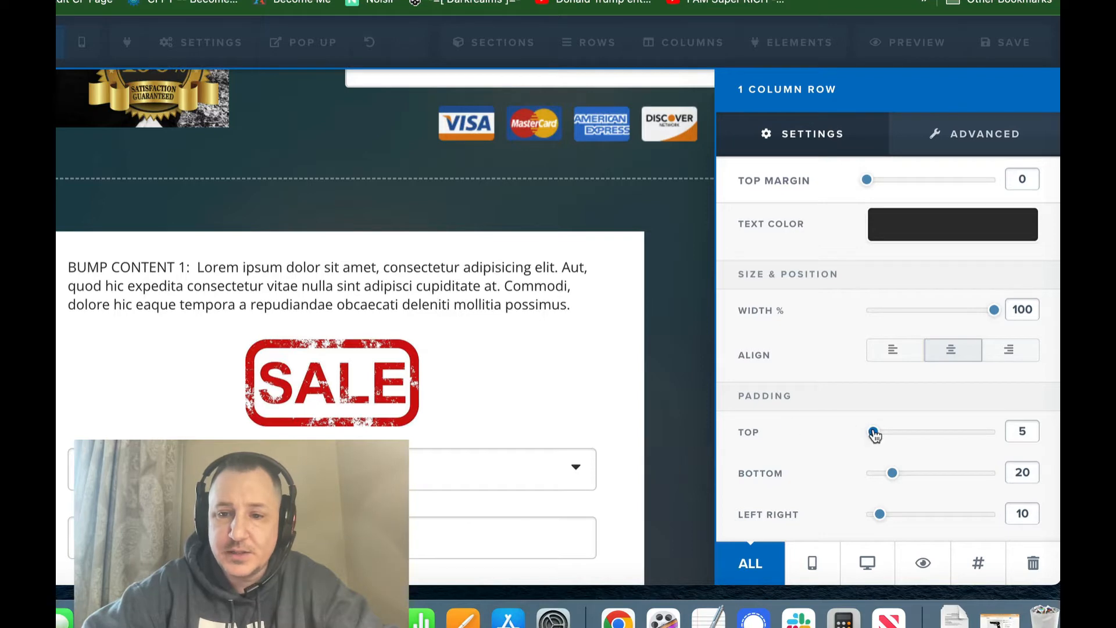
click(620, 446)
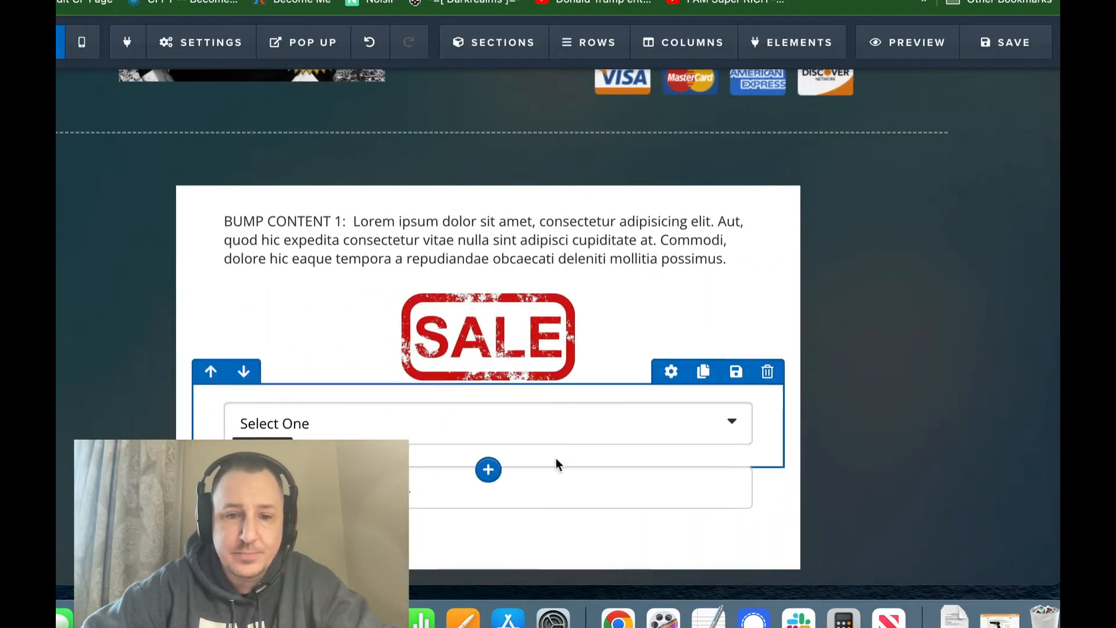
Set the new input field's top margin to 5
click(580, 489)
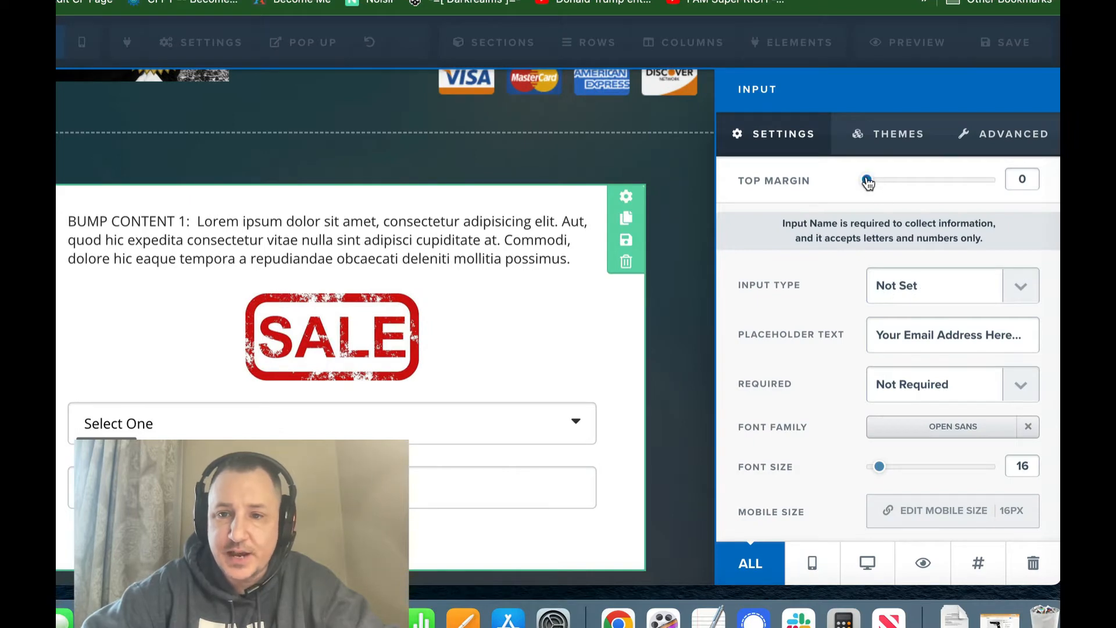
drag(869, 182, 873, 182)
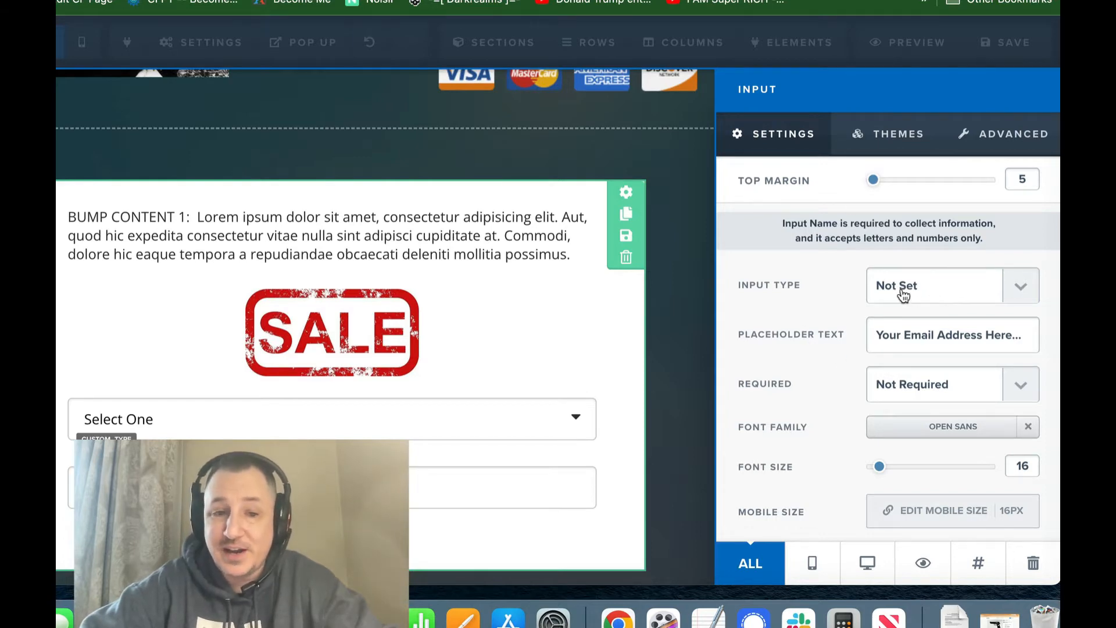
click(621, 451)
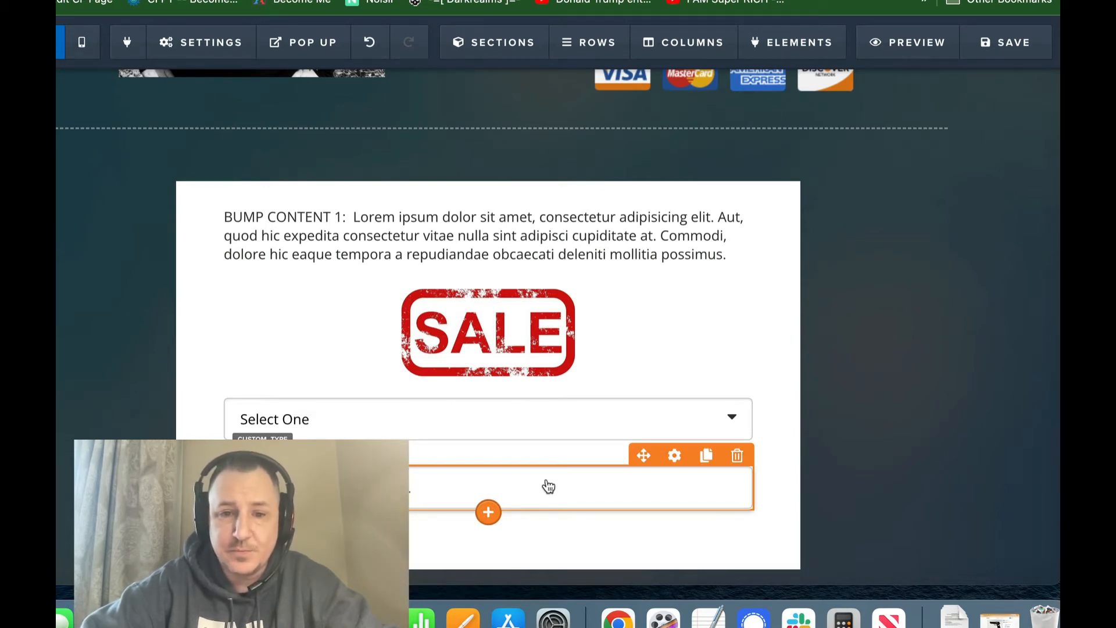
Set the new input field's input type to Custom Type and open its custom type name for editing
click(548, 486)
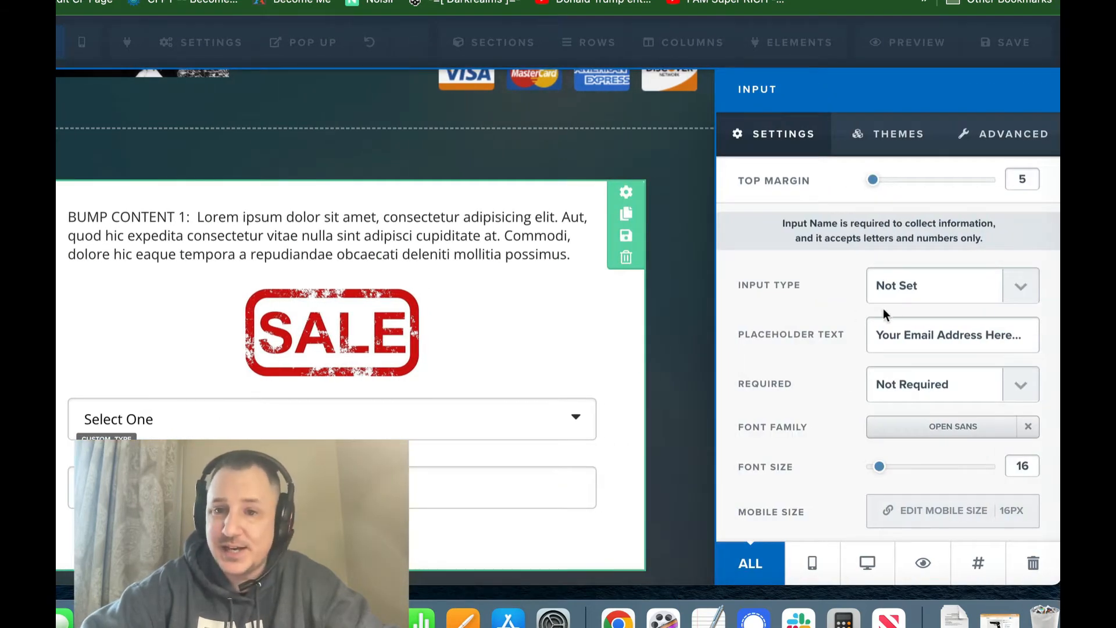
scroll(933, 286, down, 1)
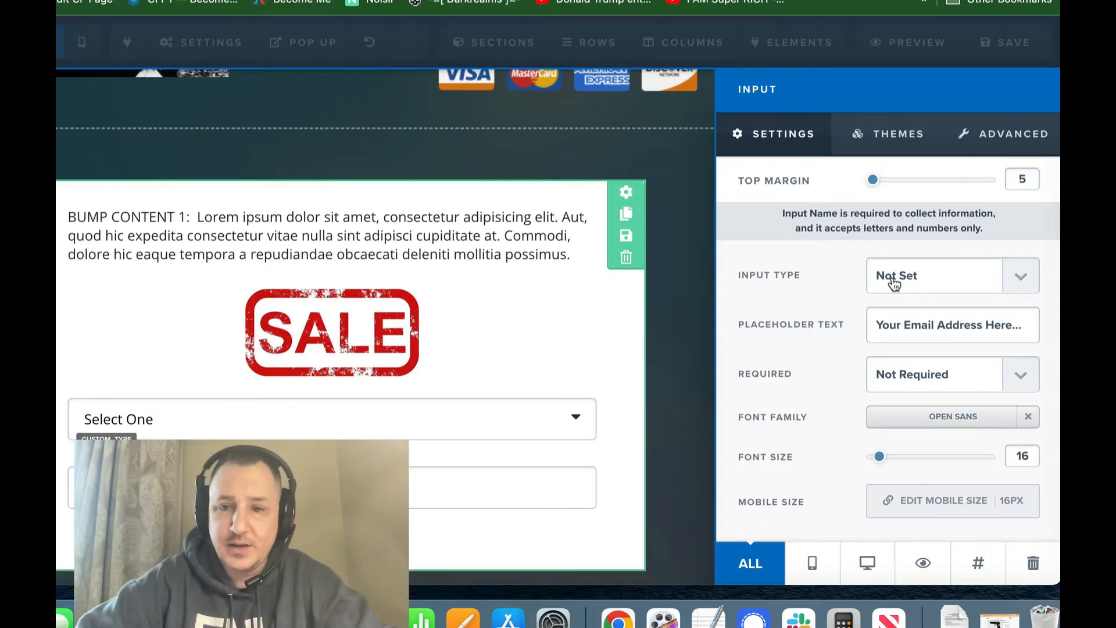
click(937, 276)
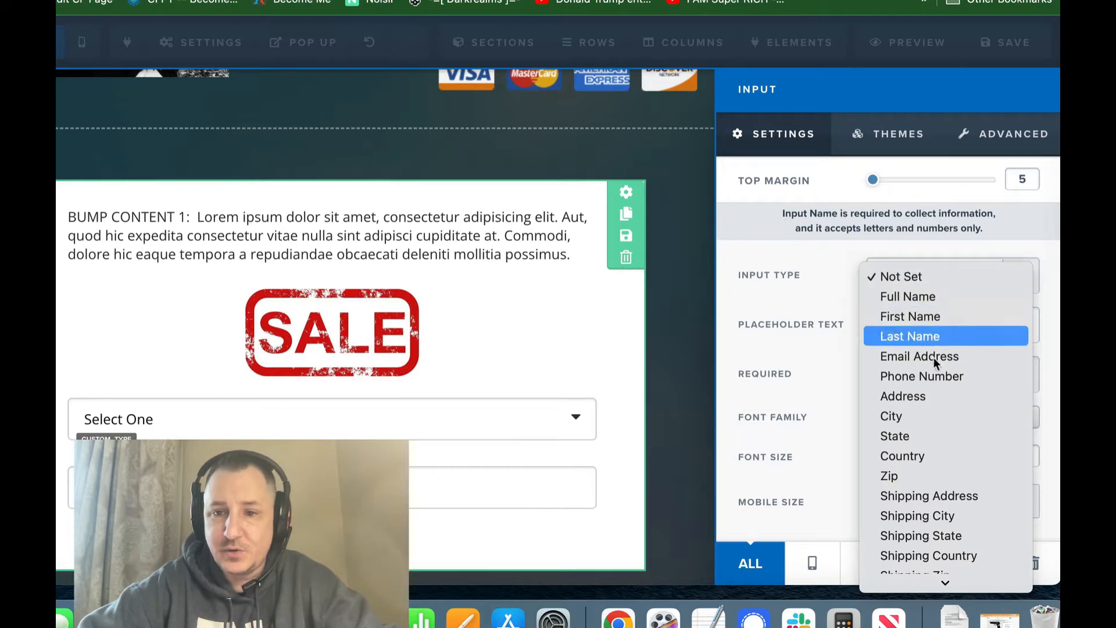
scroll(937, 378, down, 2)
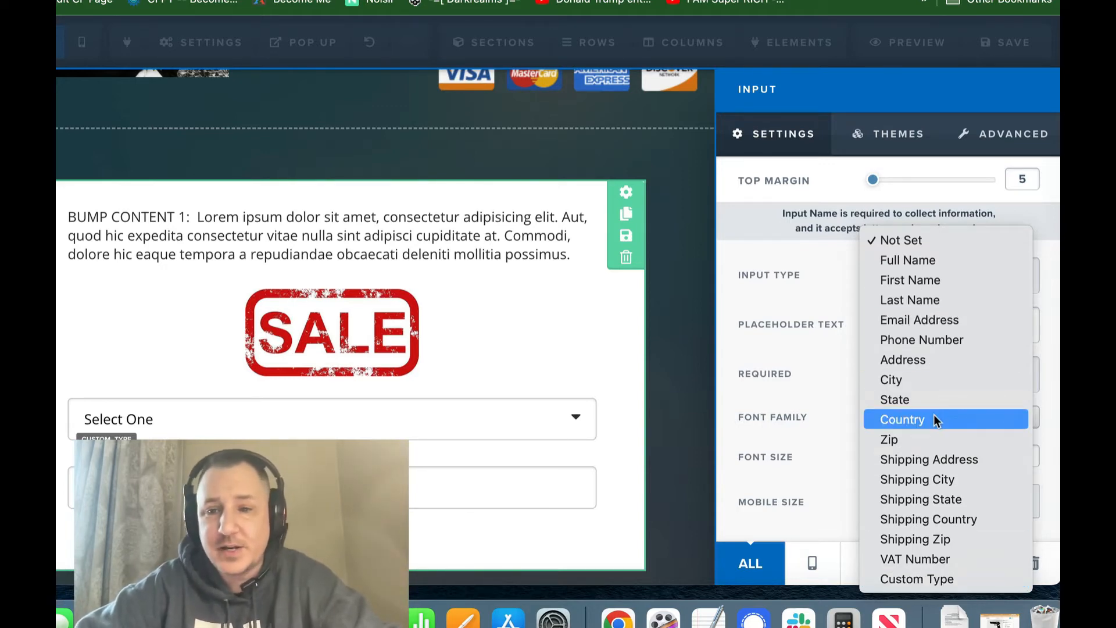
click(928, 581)
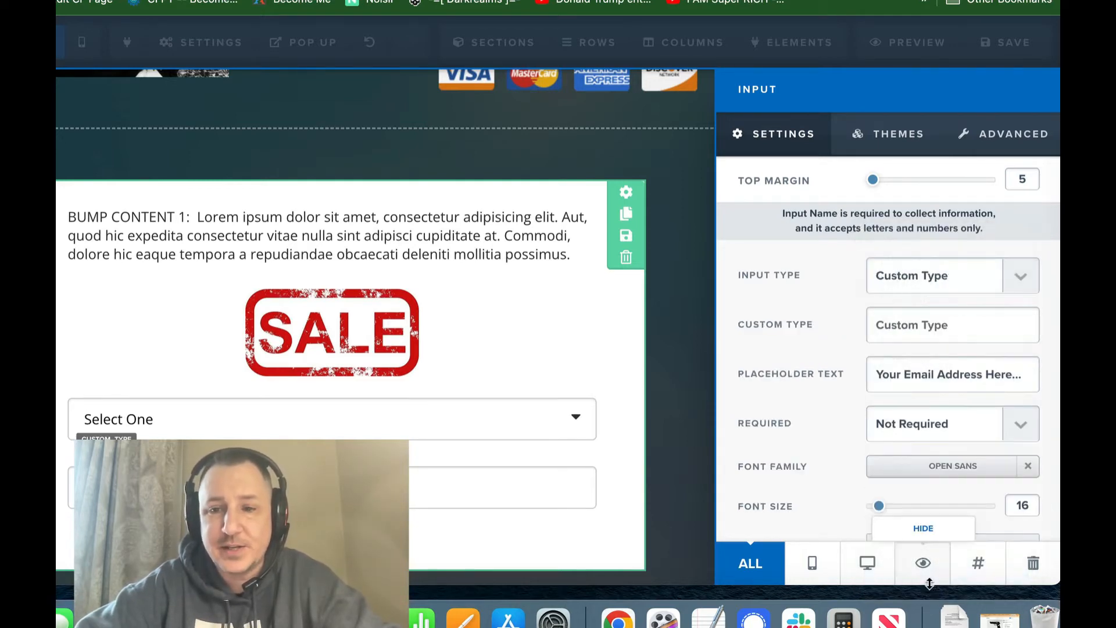
click(925, 325)
text(ad)
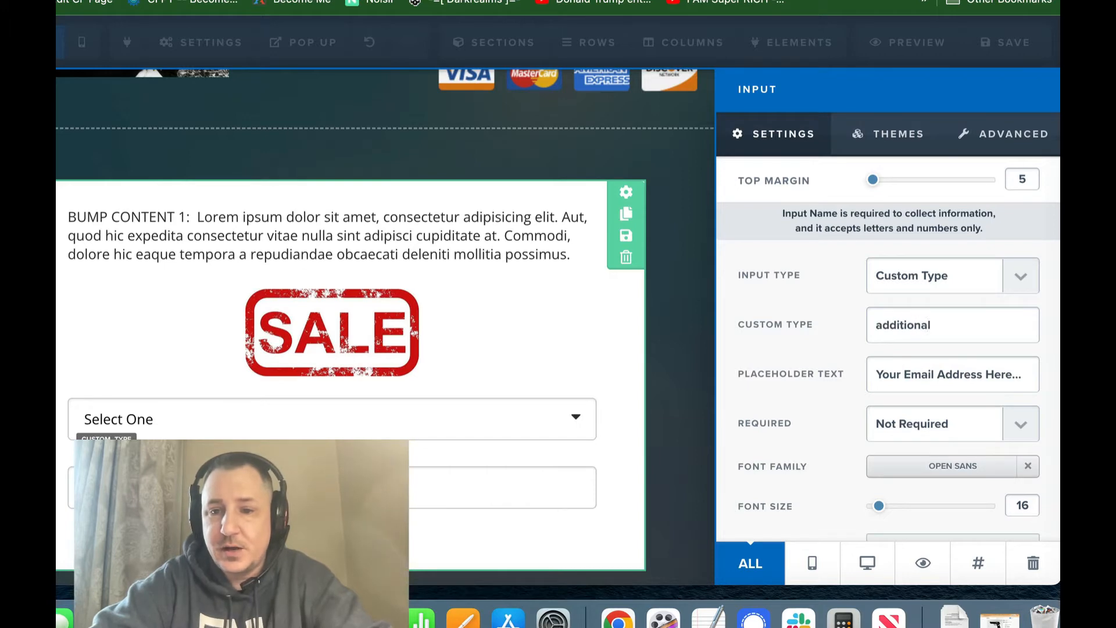
text(ditiona)
key(BackSpace)
key(BackSpace)
key(BackSpace)
key(BackSpace)
key(BackSpace)
key(BackSpace)
key(BackSpace)
key(BackSpace)
key(BackSpace)
Name the input field's custom type first_customer_name_1
text(first)
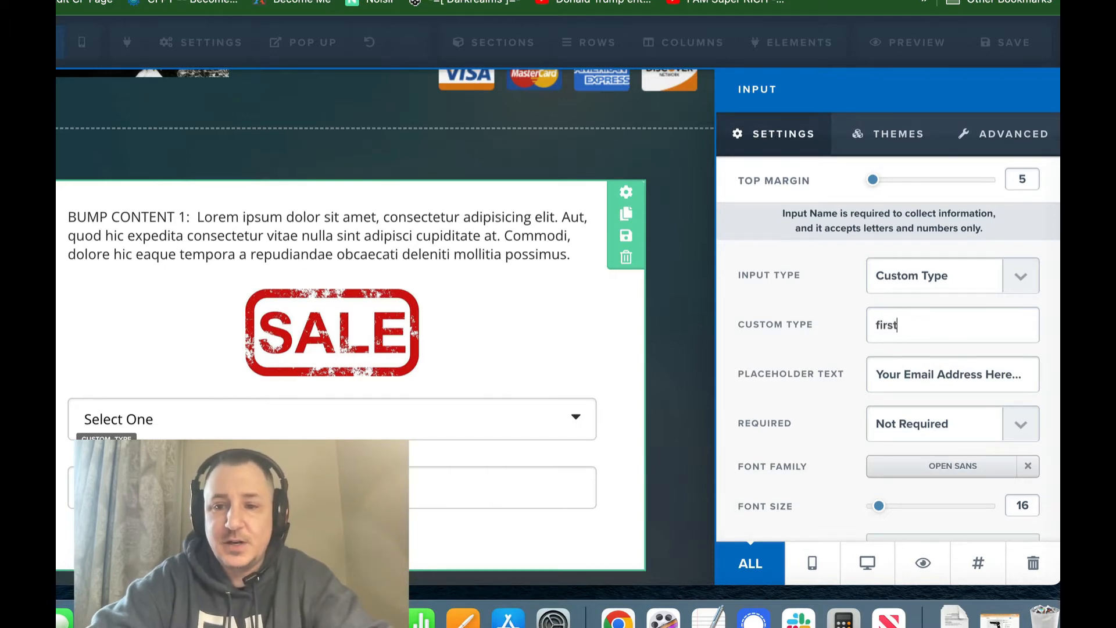
text(_)
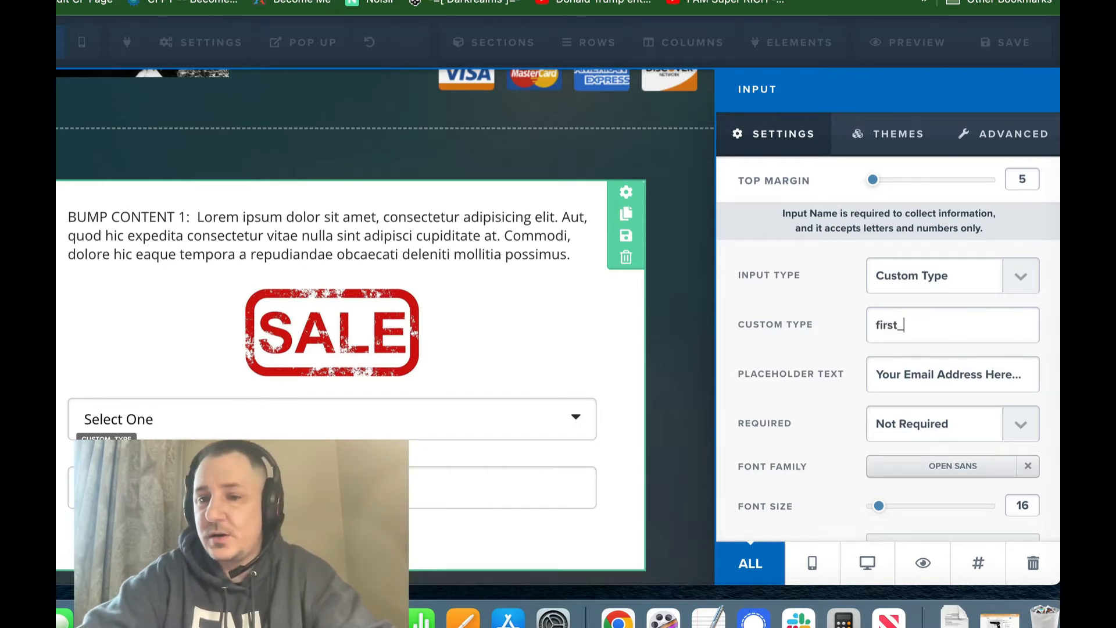
text(customer)
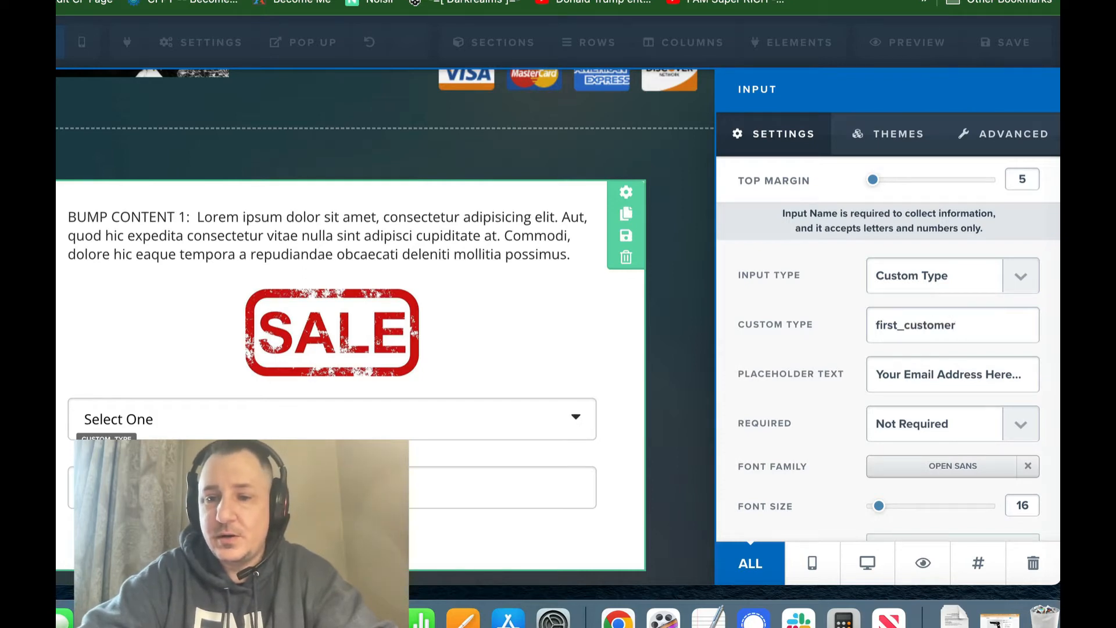
text(_name_1)
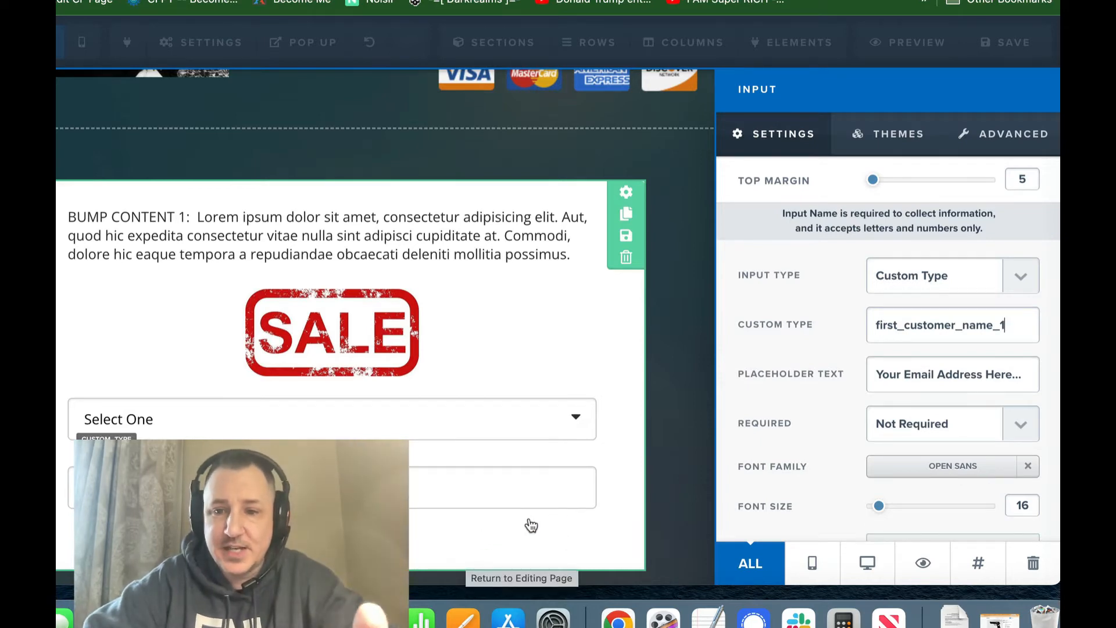
Replace the input field's placeholder text with "First Ticket Holder NAME..."
triple_click(938, 374)
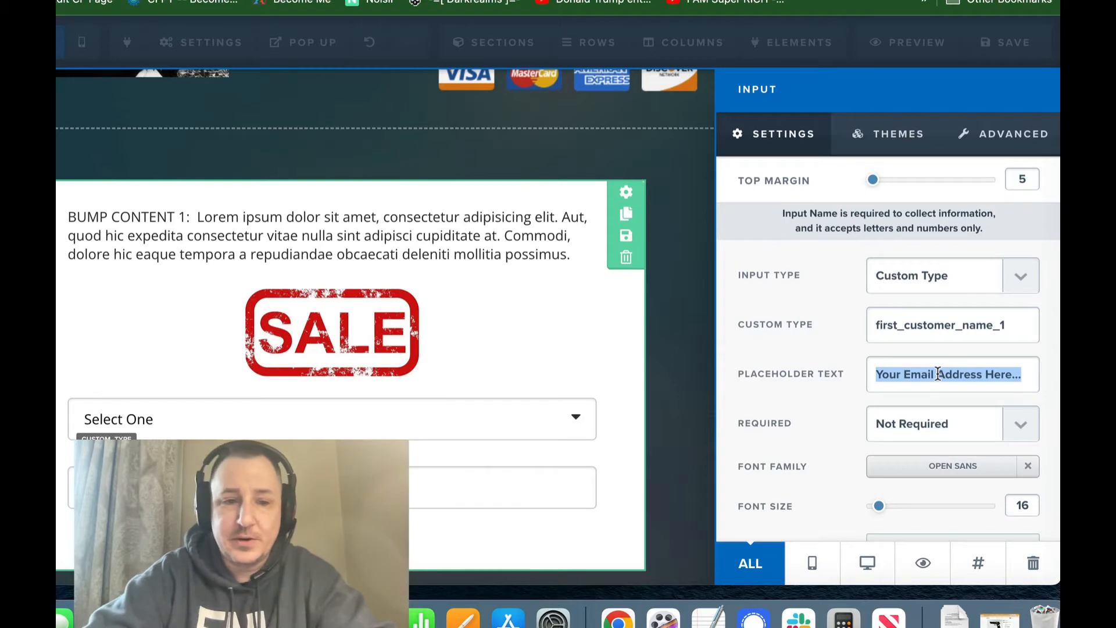
text(First)
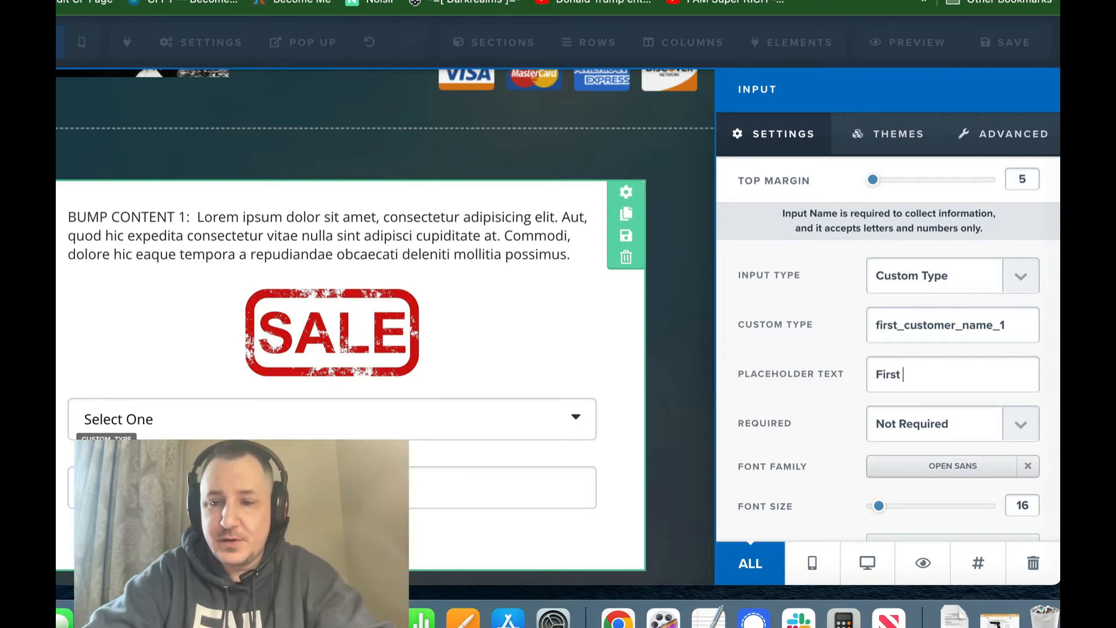
text( Ticket Holder NAME)
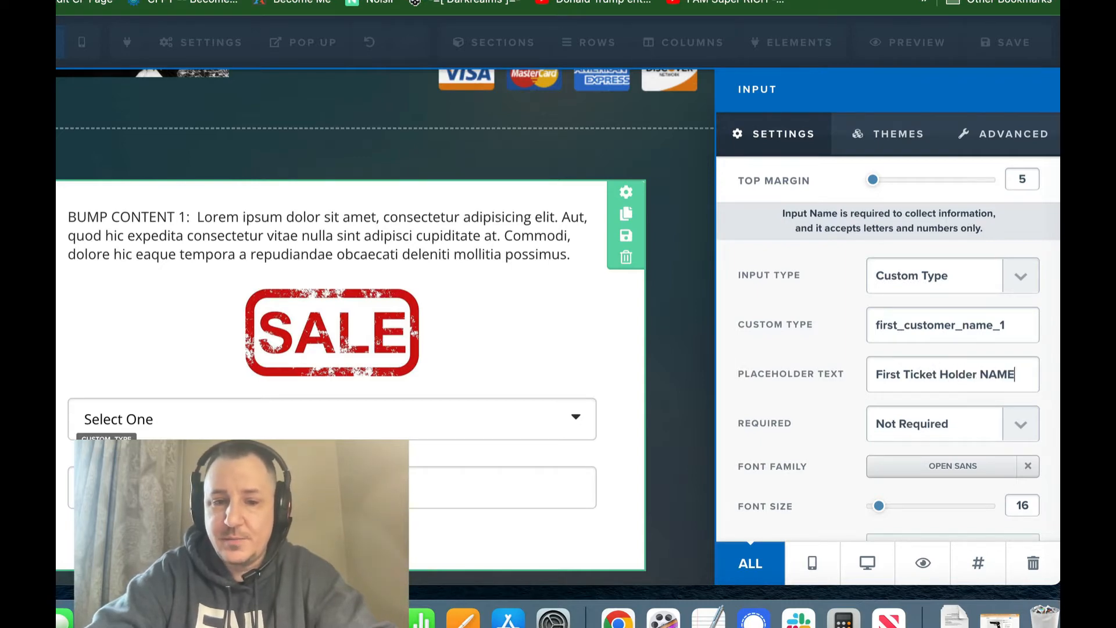
text(...)
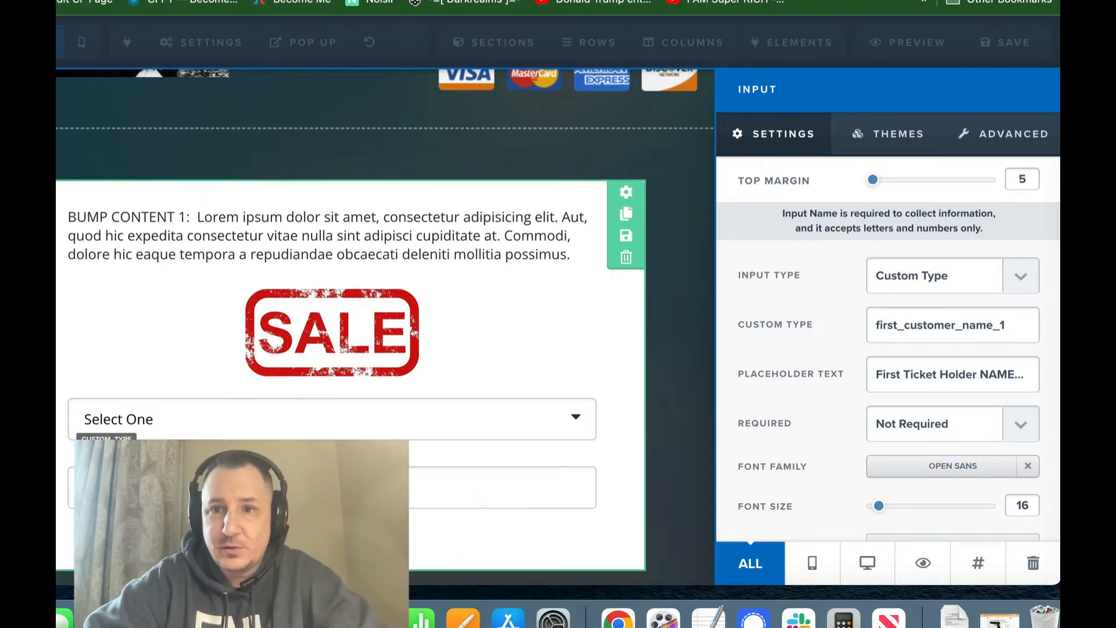
Switch to the live Funnel Hacking order page and set the partner ticket quantity to 1 to examine the partner fields offered
click(872, 1)
scroll(225, 317, up, 2)
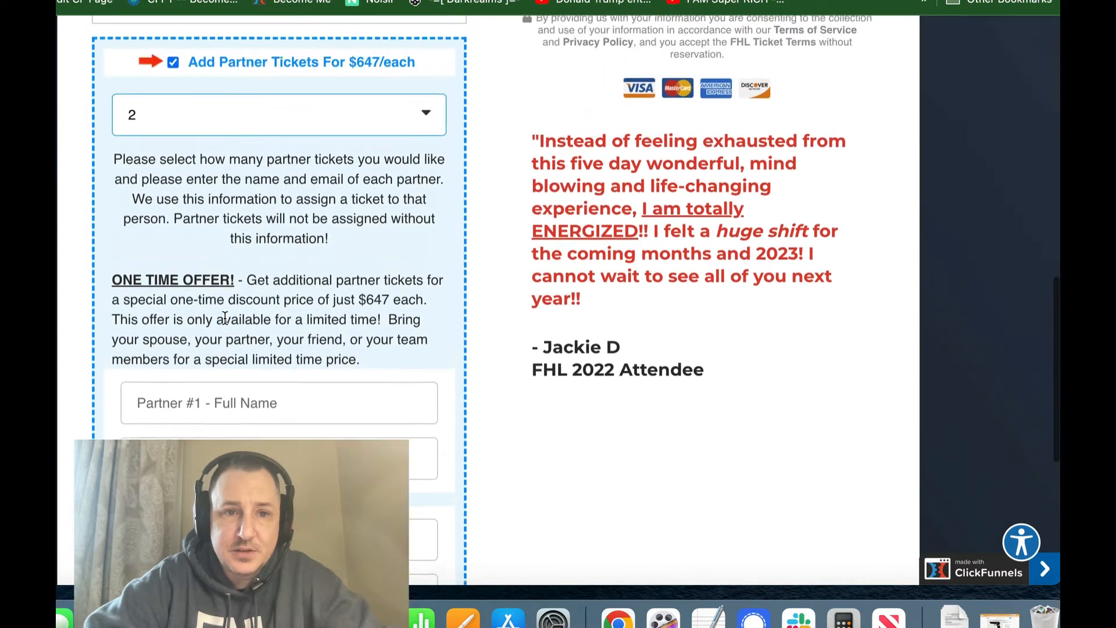
click(208, 131)
click(187, 107)
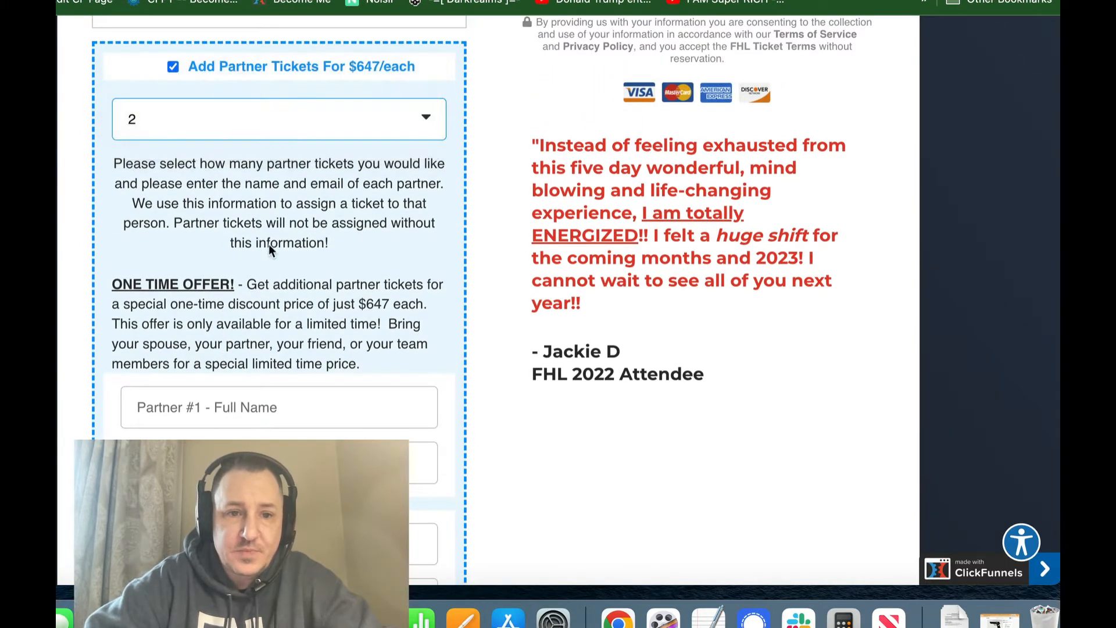
scroll(285, 244, down, 4)
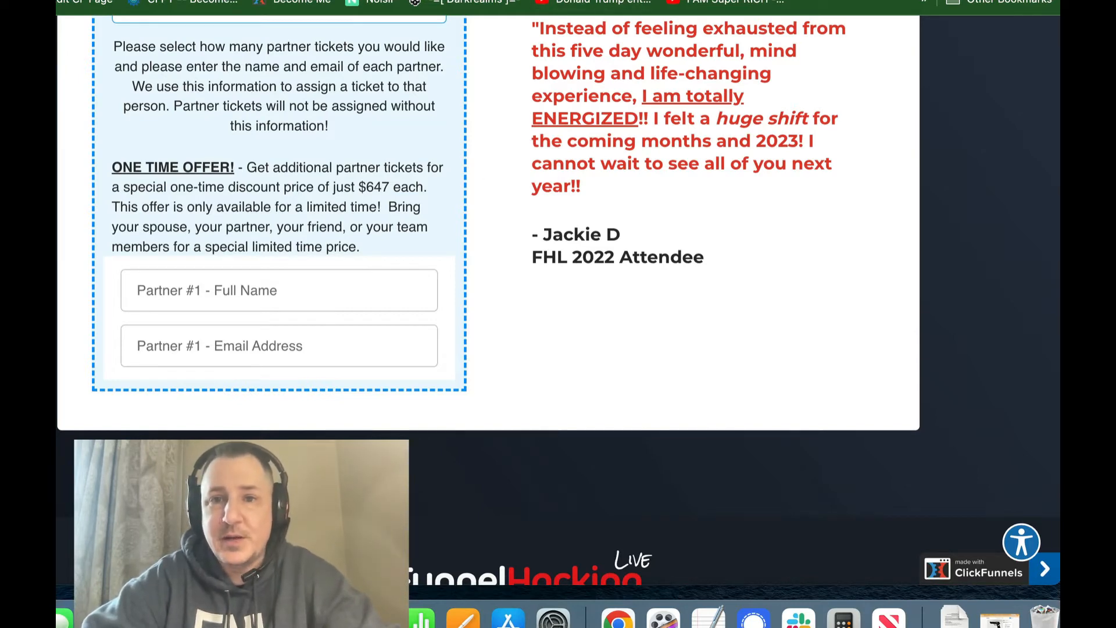
Examine the attendee name and email fields below the quantity selector on the test order page, and return to the page editor
click(628, 0)
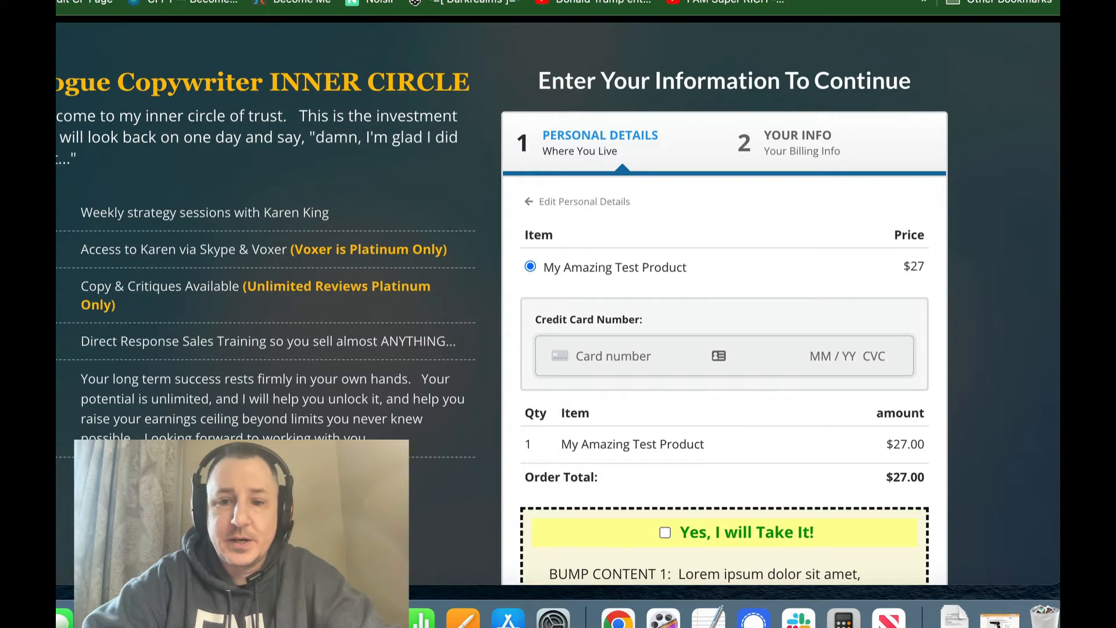
scroll(724, 303, down, 10)
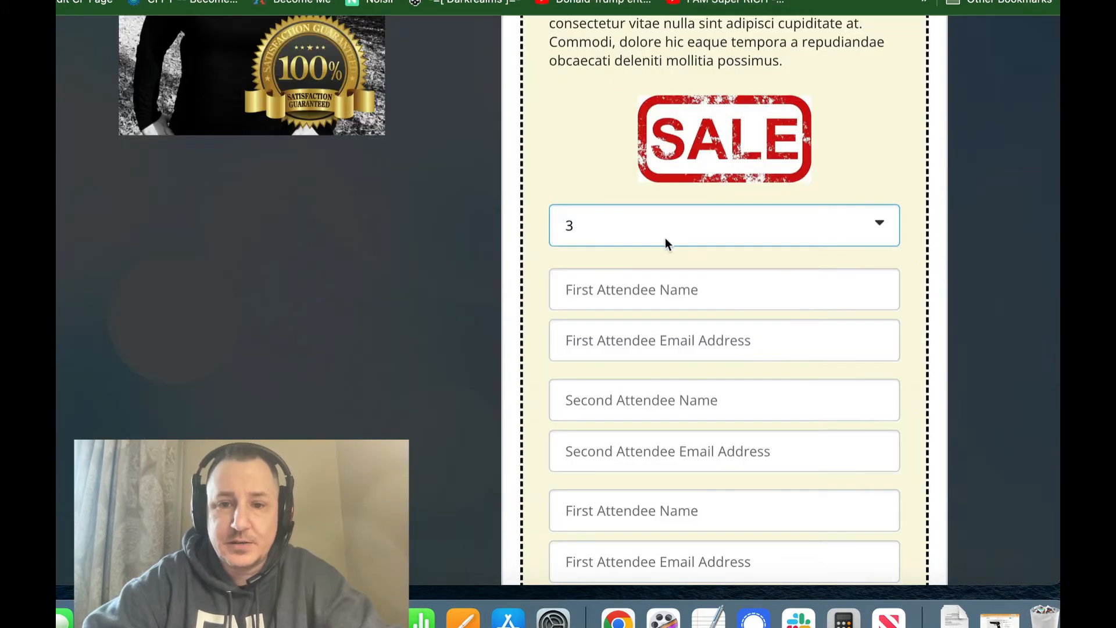
key(ctrl+shift+Tab)
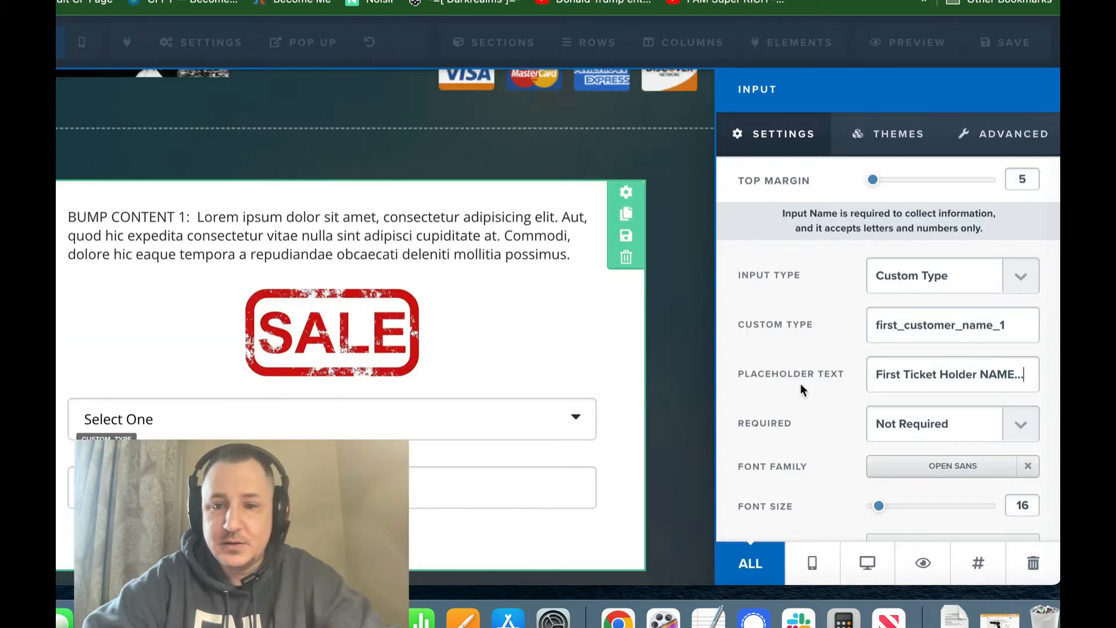
On the live Funnel Hacking order page, re-add the partner tickets with quantity 1, examine the partner fields, and return to the editor
scroll(946, 316, down, 2)
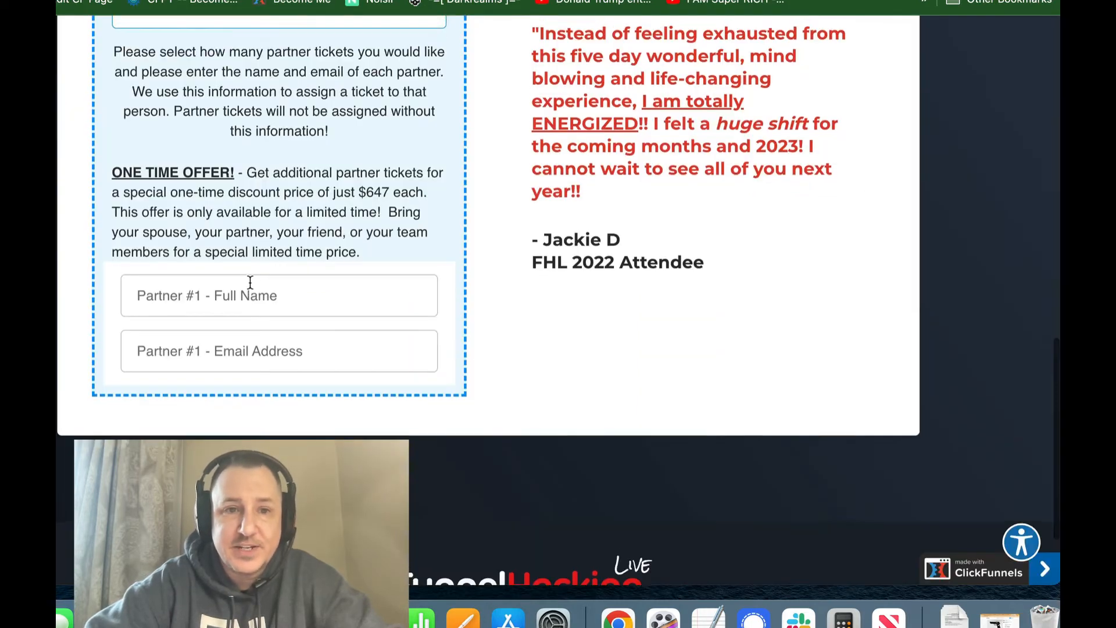
scroll(214, 146, up, 3)
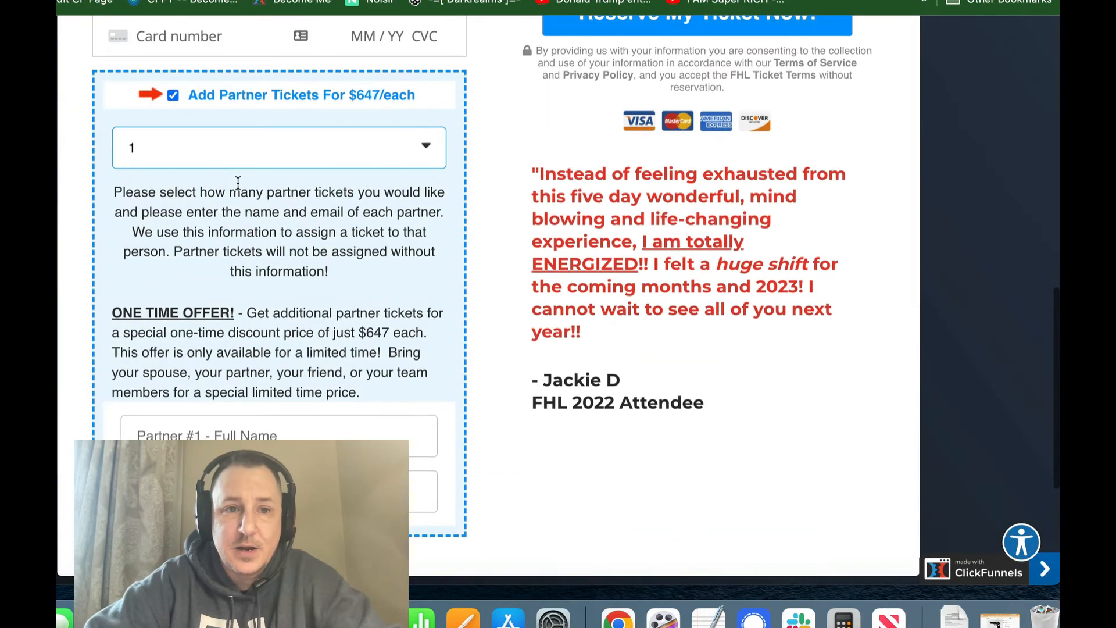
click(214, 147)
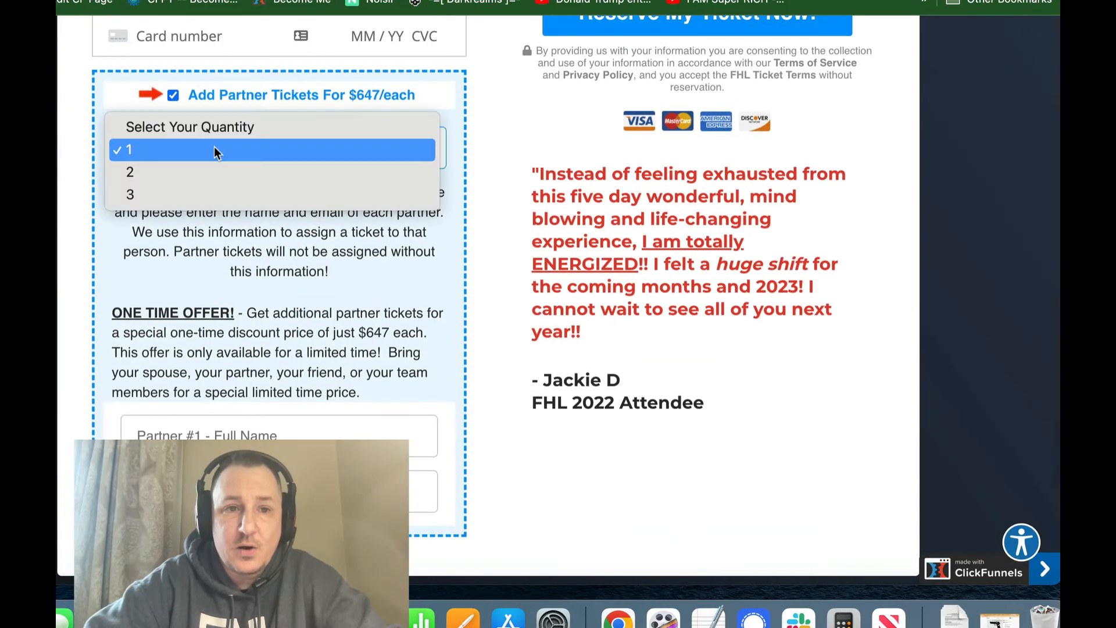
click(173, 96)
click(173, 95)
click(173, 94)
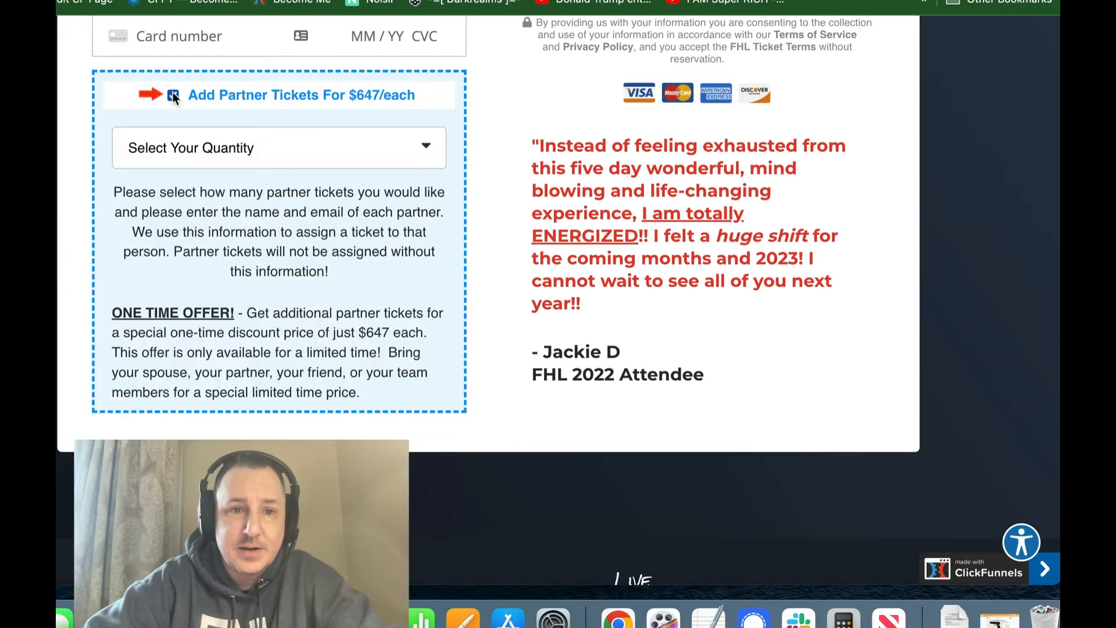
click(203, 156)
click(201, 173)
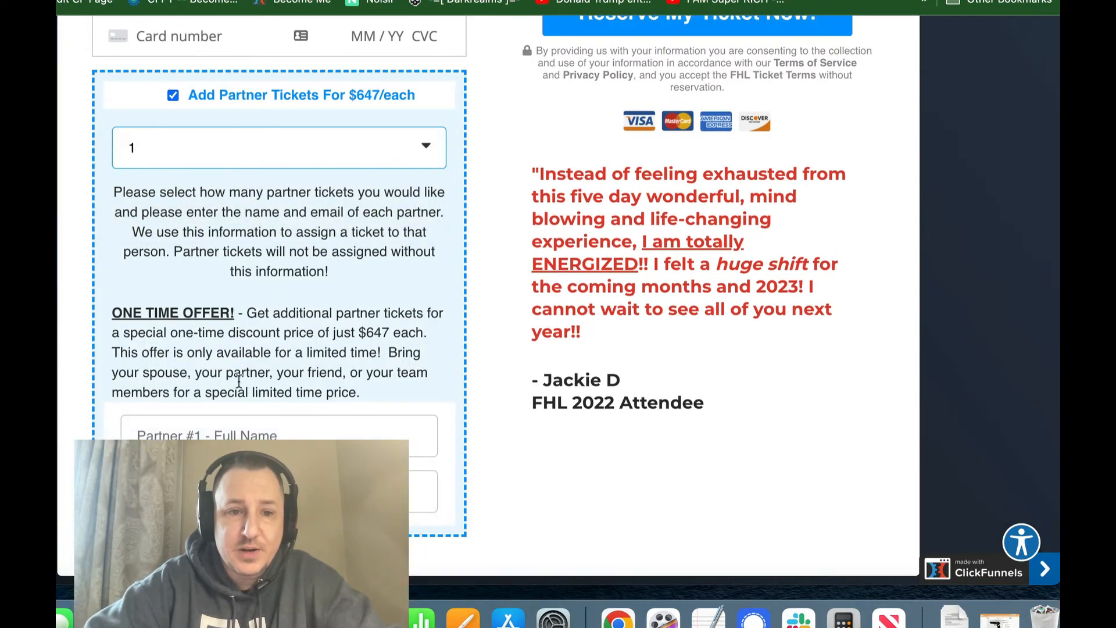
scroll(239, 385, down, 2)
scroll(238, 381, down, 2)
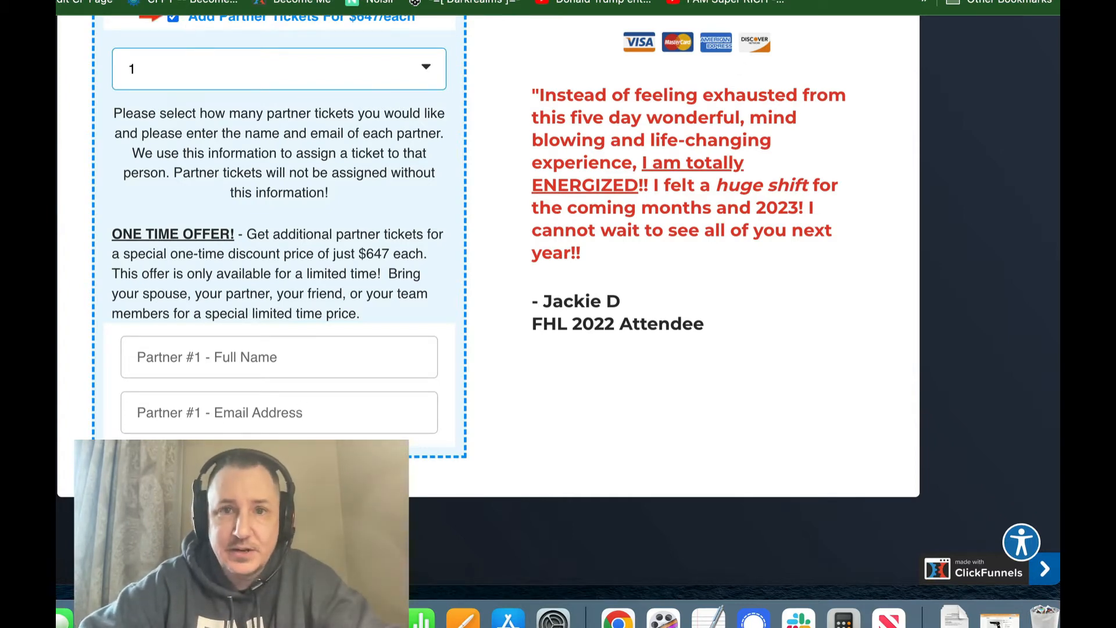
click(232, 2)
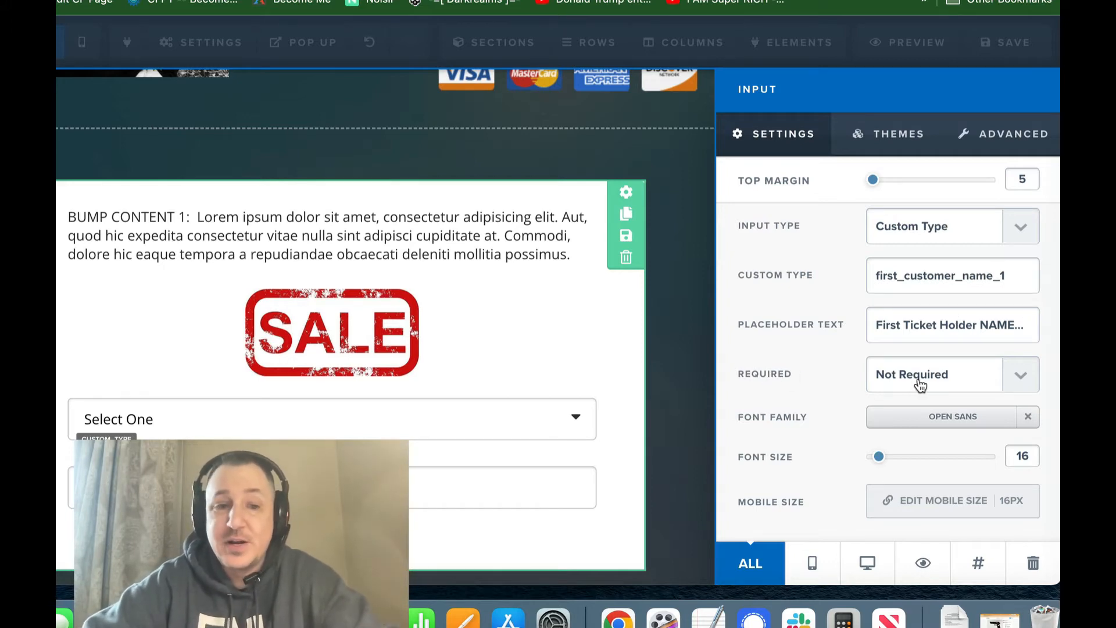
click(464, 534)
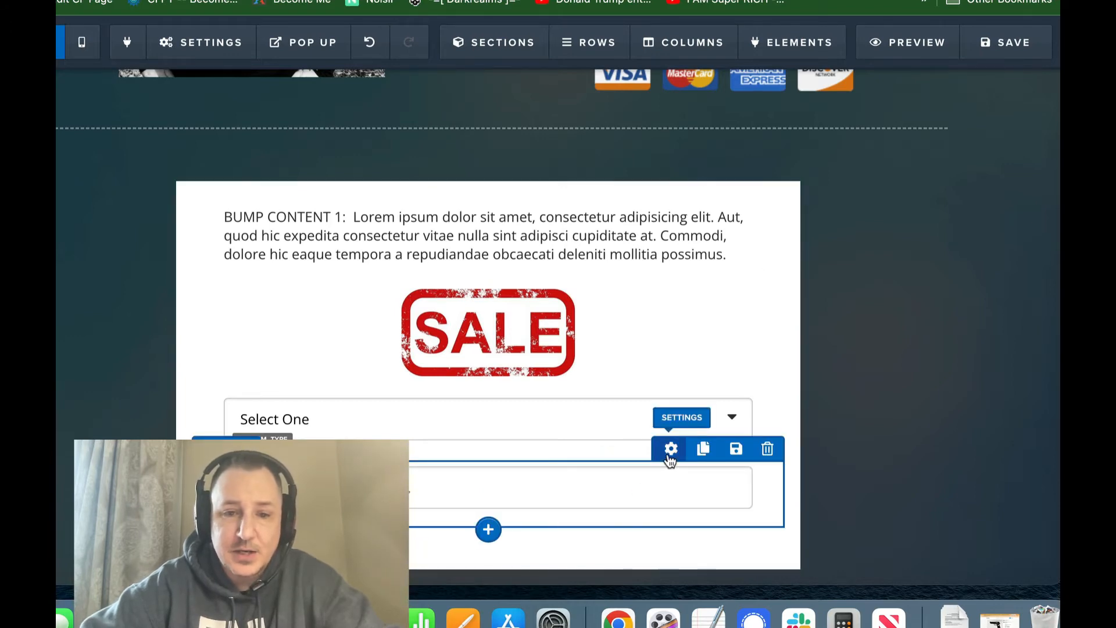
click(704, 450)
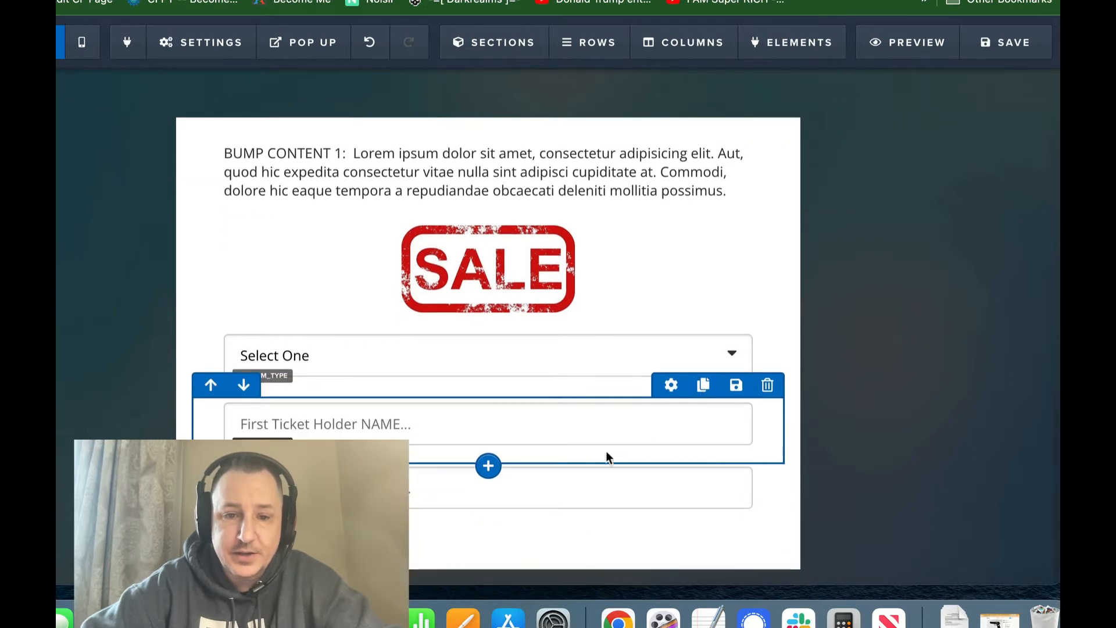
click(674, 457)
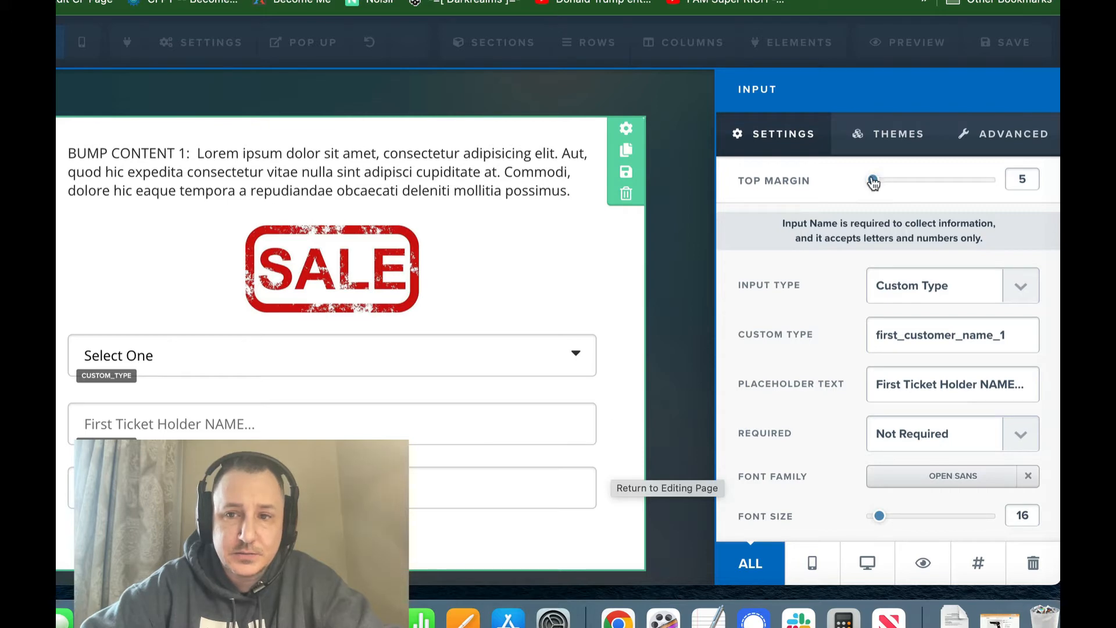
mouse_move(873, 182)
mouse_down()
mouse_move(856, 178)
mouse_move(892, 182)
mouse_move(856, 192)
mouse_up()
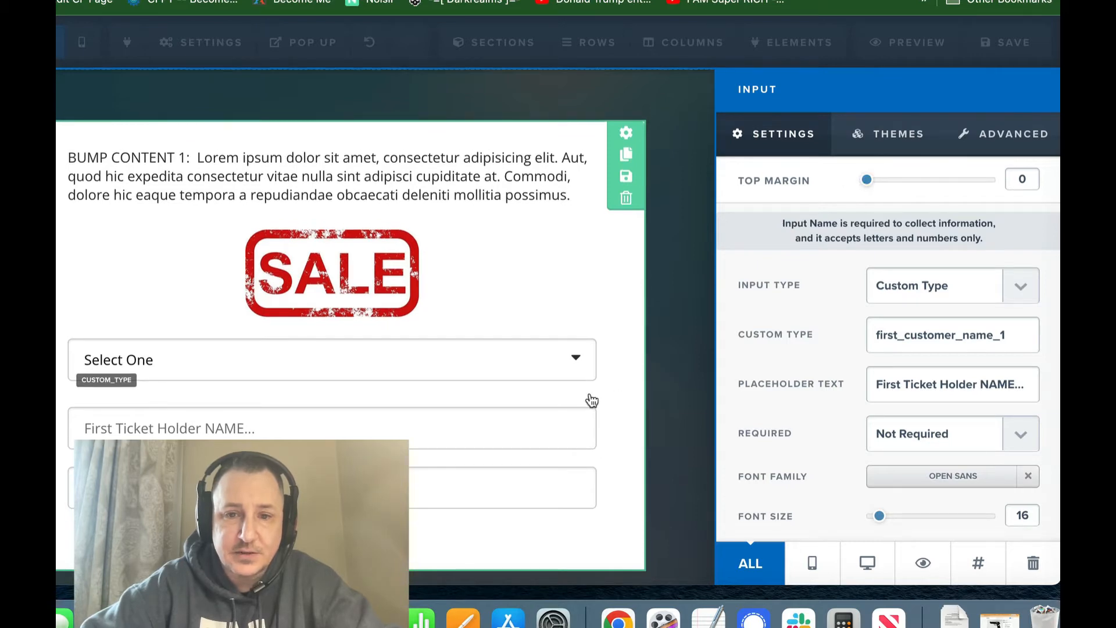
click(625, 384)
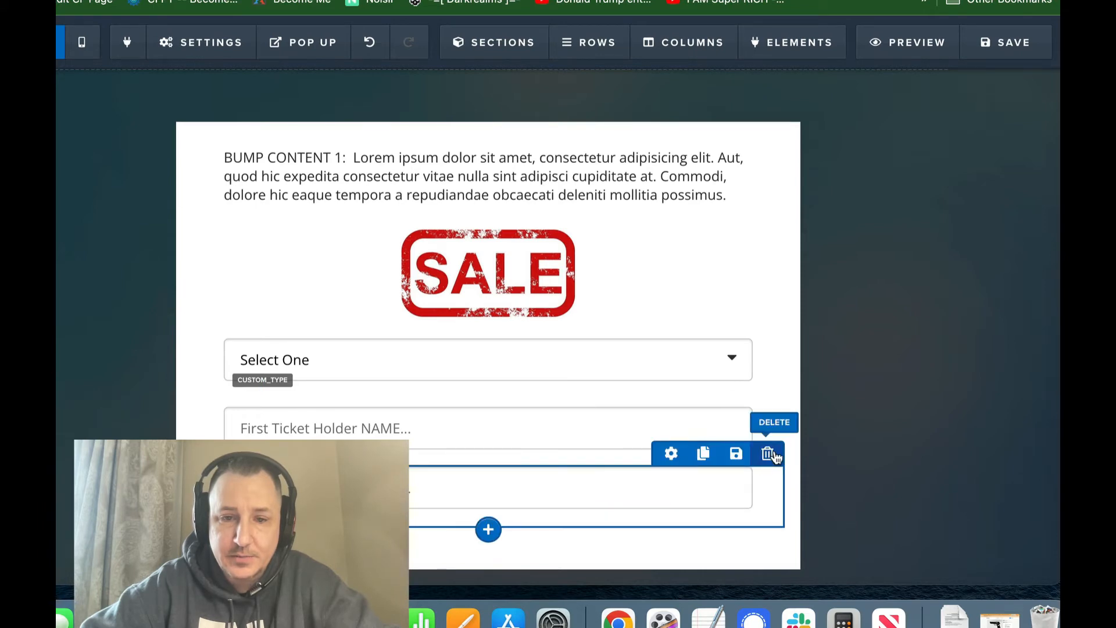
click(774, 456)
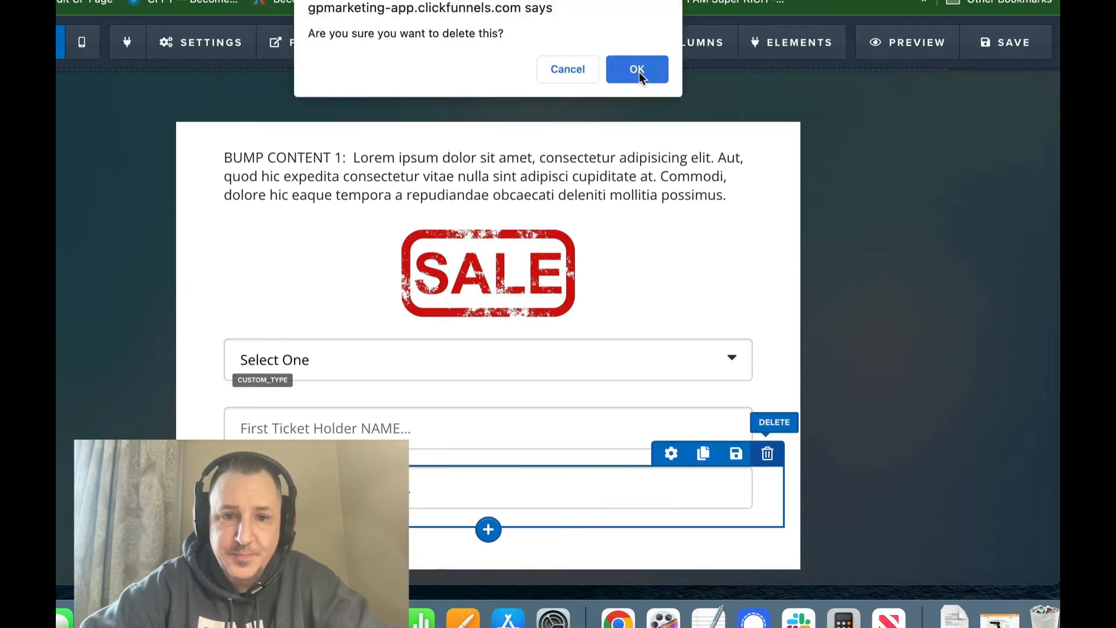
click(638, 71)
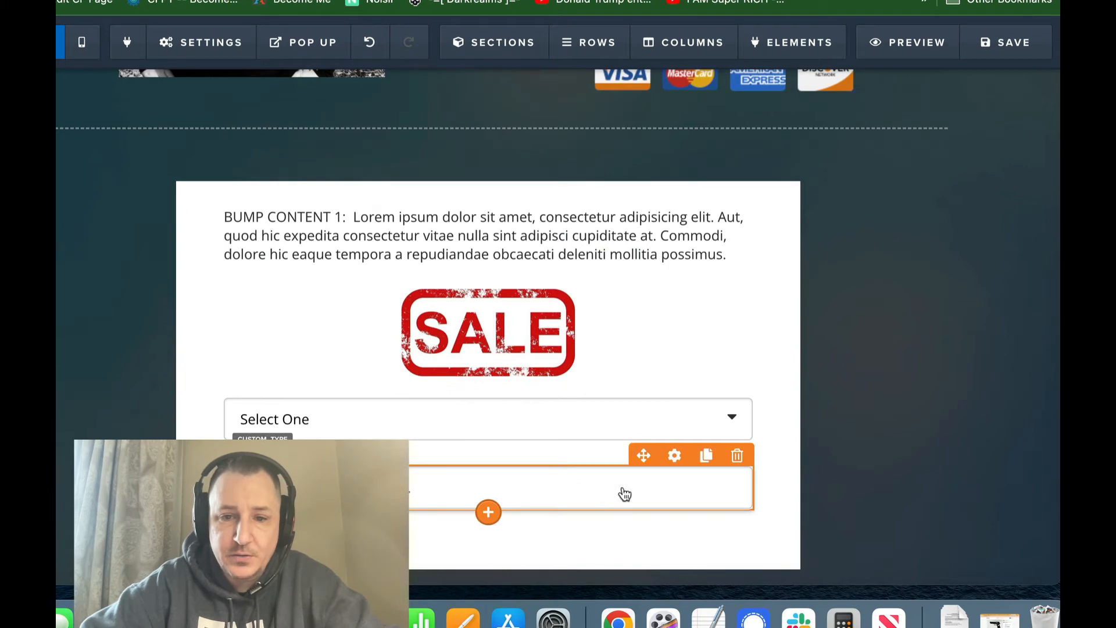
Duplicate the ticket holder name input and set the copy's custom type to first_customer_email_1
click(705, 458)
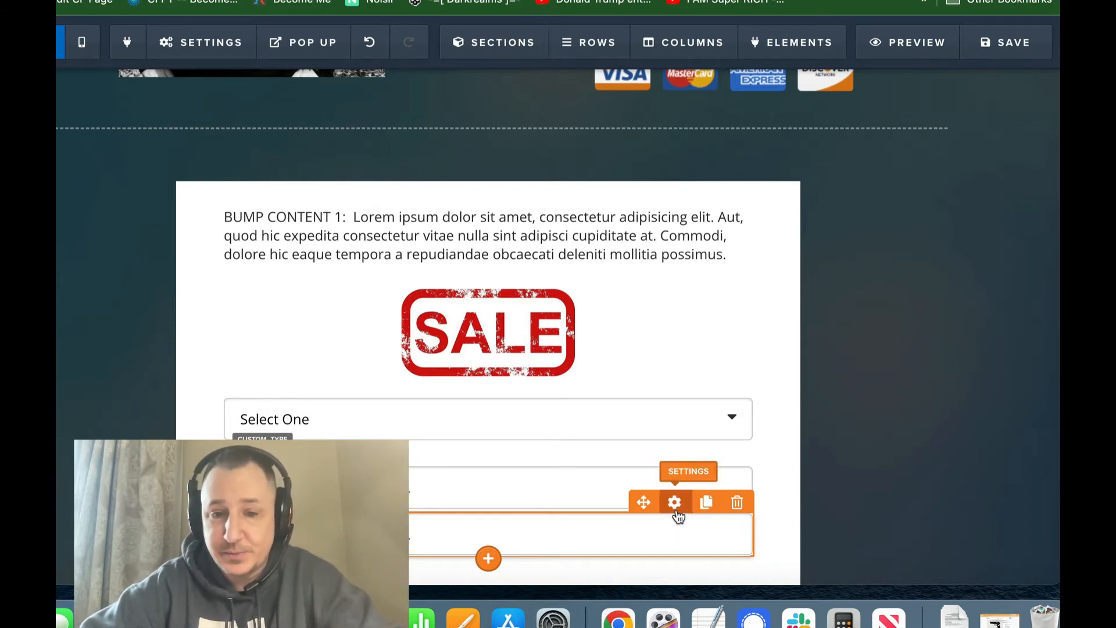
click(676, 511)
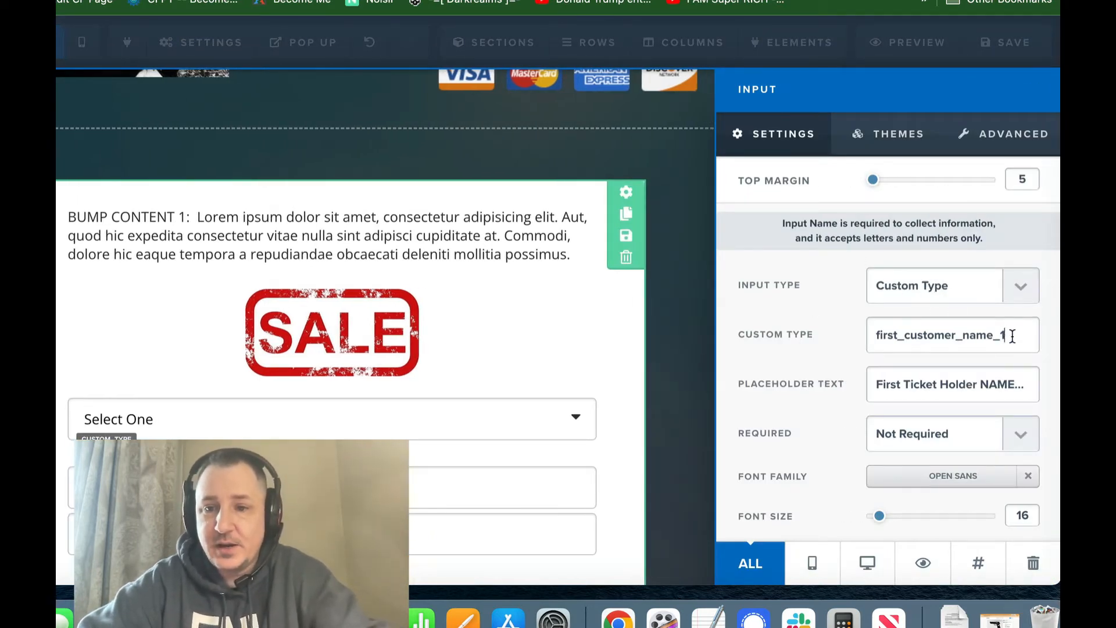
double_click(975, 330)
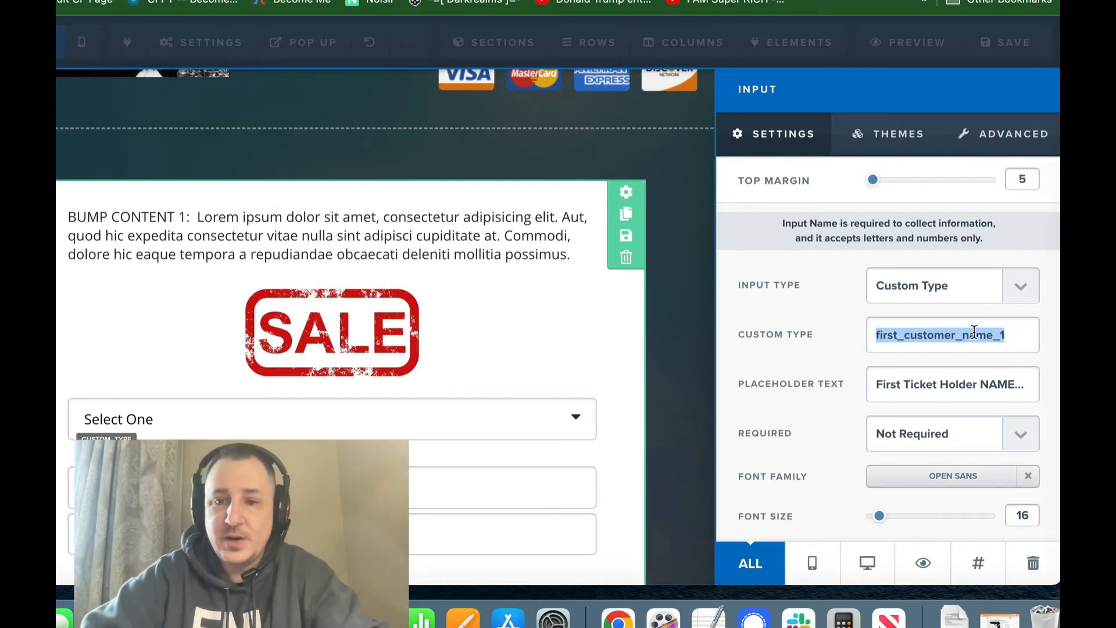
click(1016, 339)
drag(963, 331, 993, 331)
text(e)
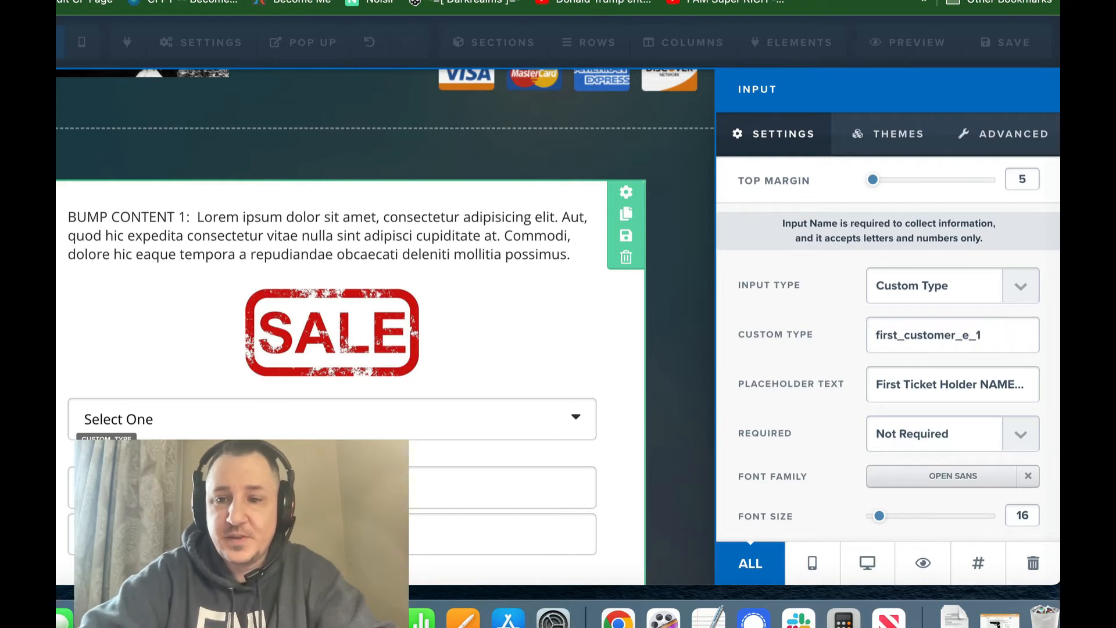
text(mail)
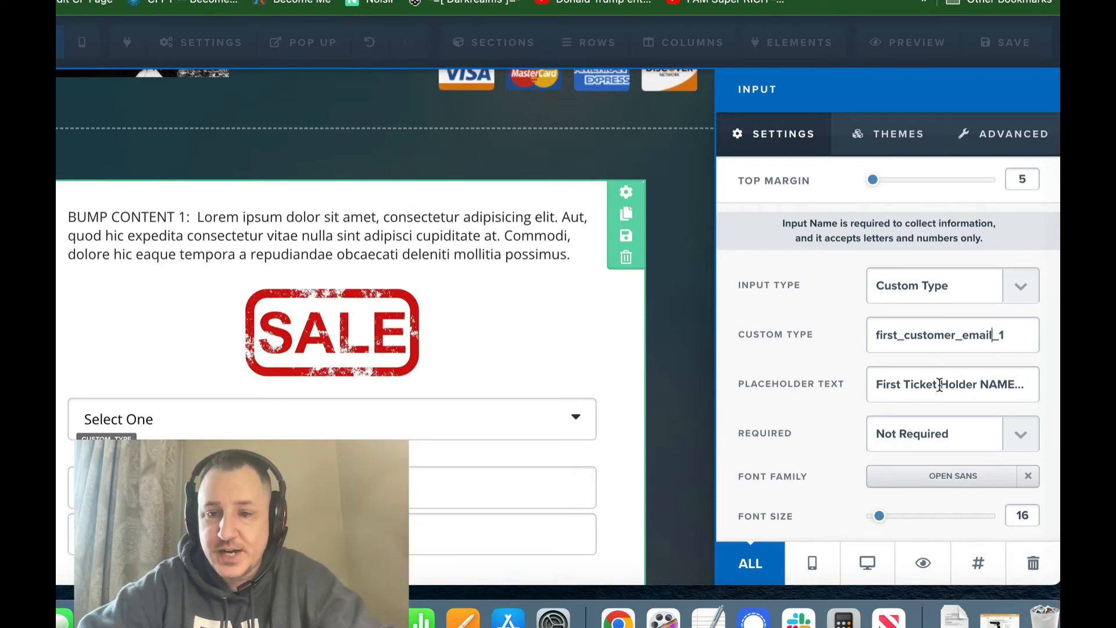
Change the duplicated input's placeholder text to "First Ticket Holder EMAIL..."
double_click(996, 379)
text(EMAIL)
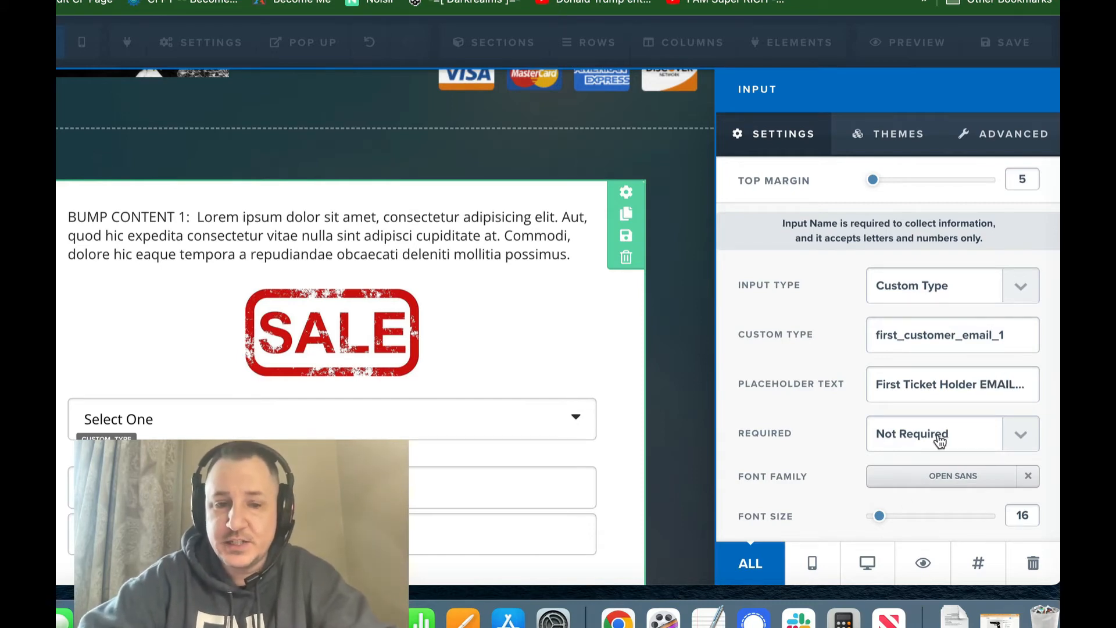
scroll(547, 462, down, 2)
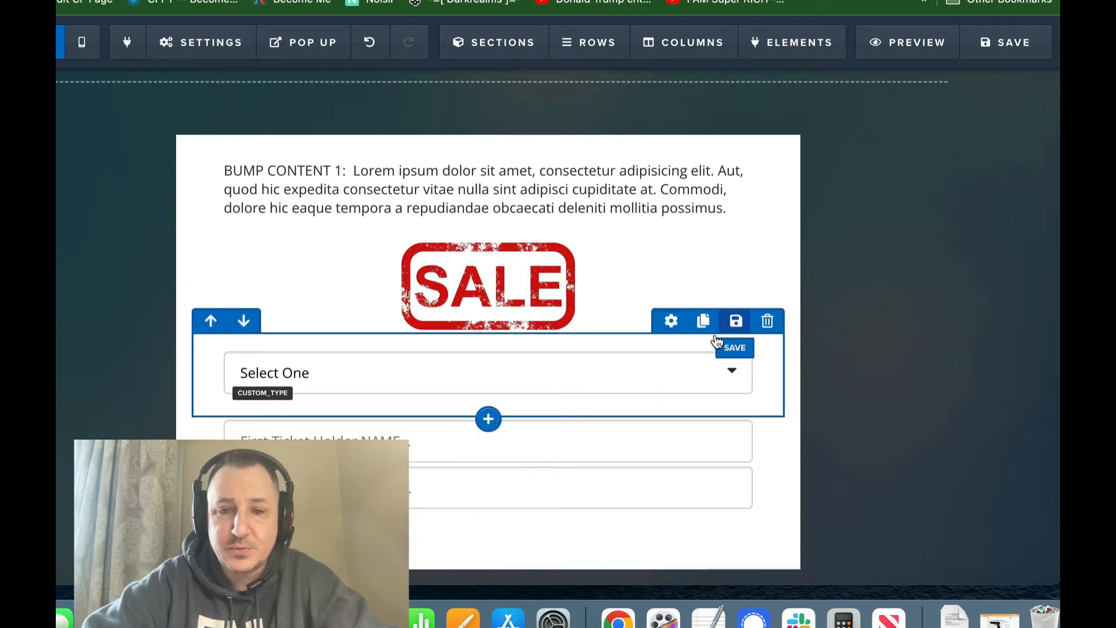
Retitle the row containing the ticket holder name and email inputs as cf-bump-qty-fields-1 in its CSS info
click(669, 323)
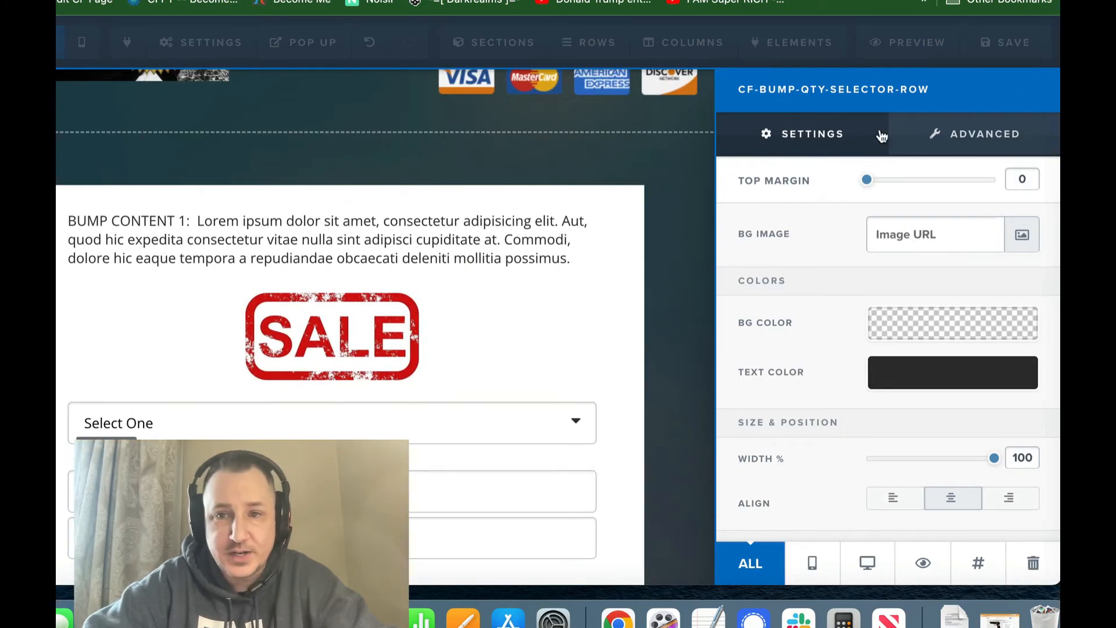
click(626, 362)
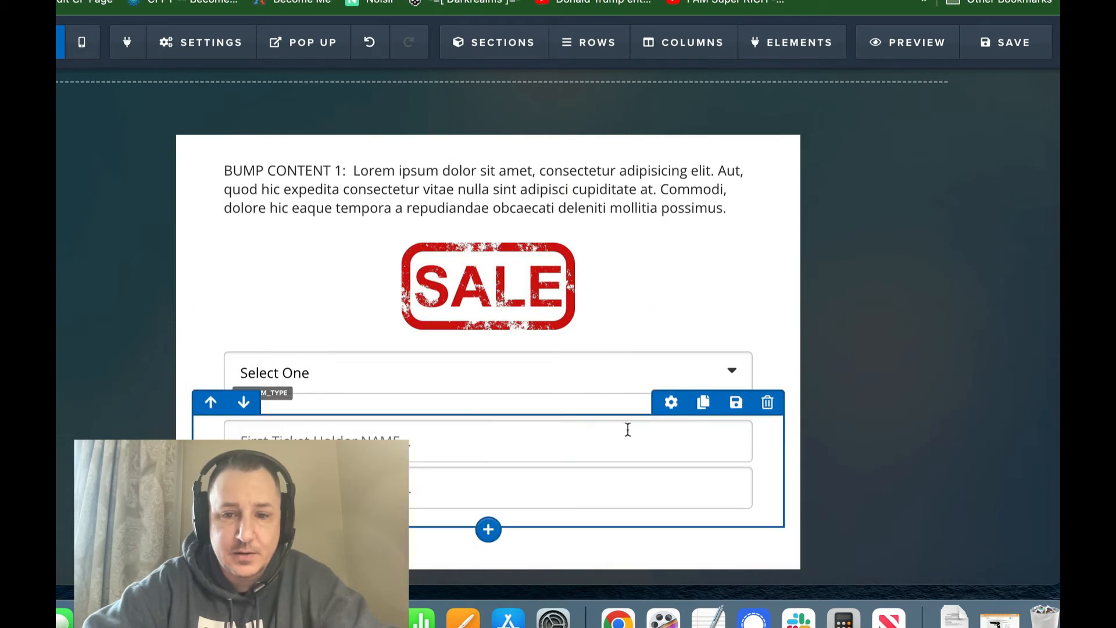
click(672, 403)
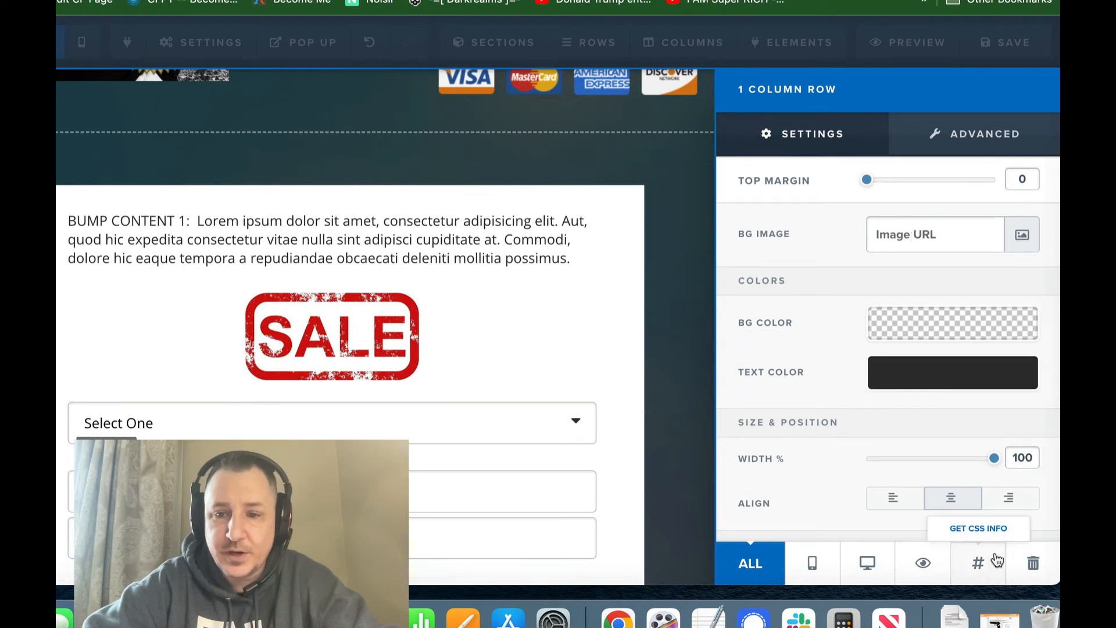
click(979, 564)
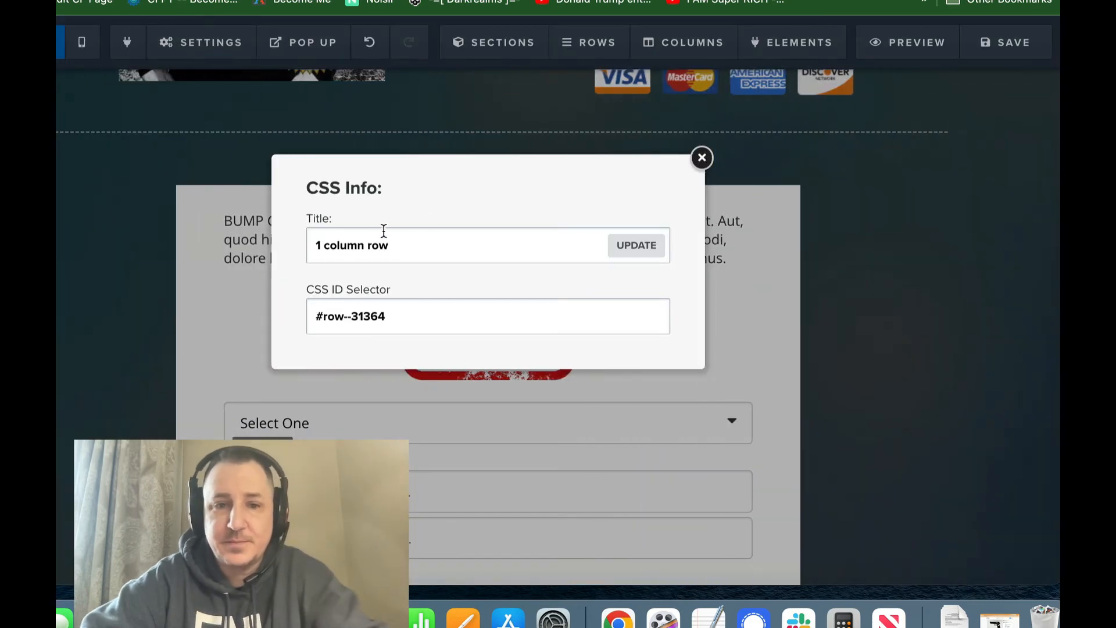
triple_click(405, 244)
text(cf-)
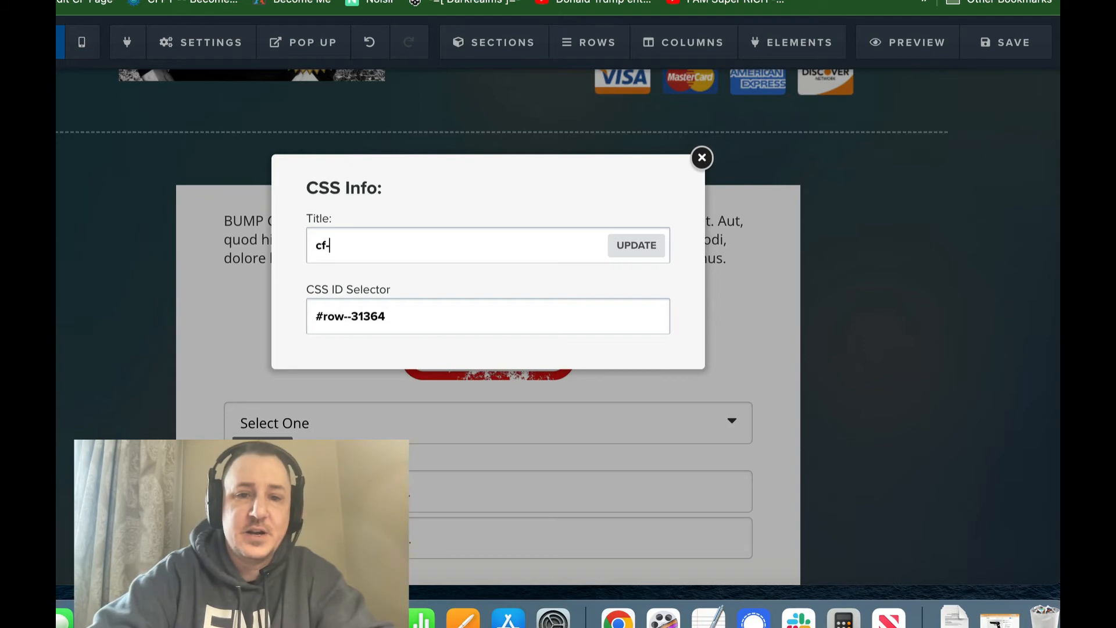
text(bump-qty-)
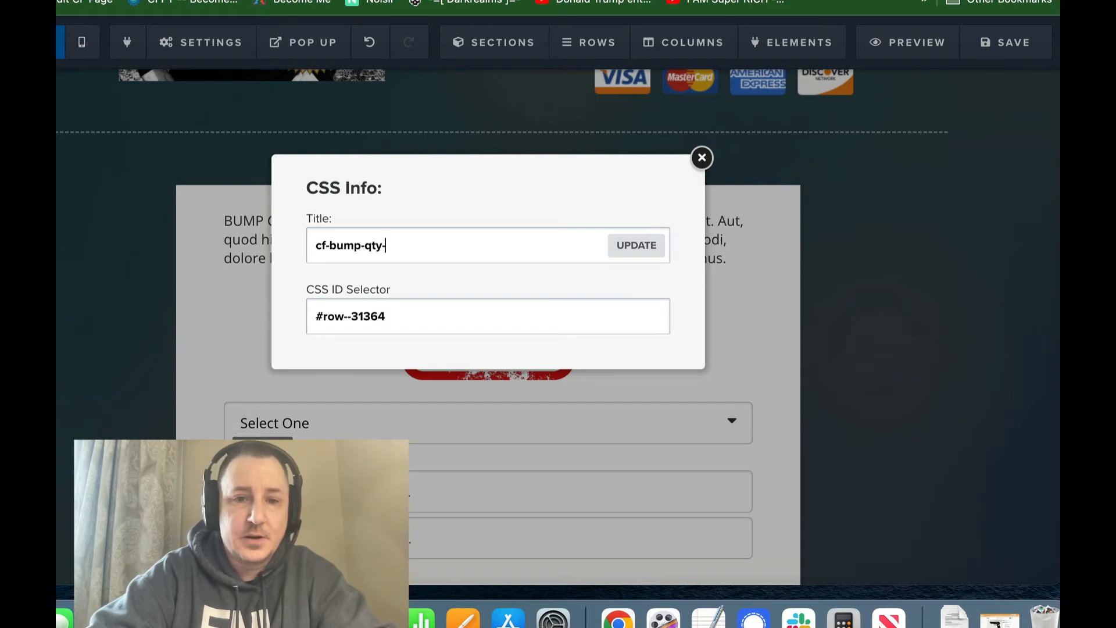
text(fields-1)
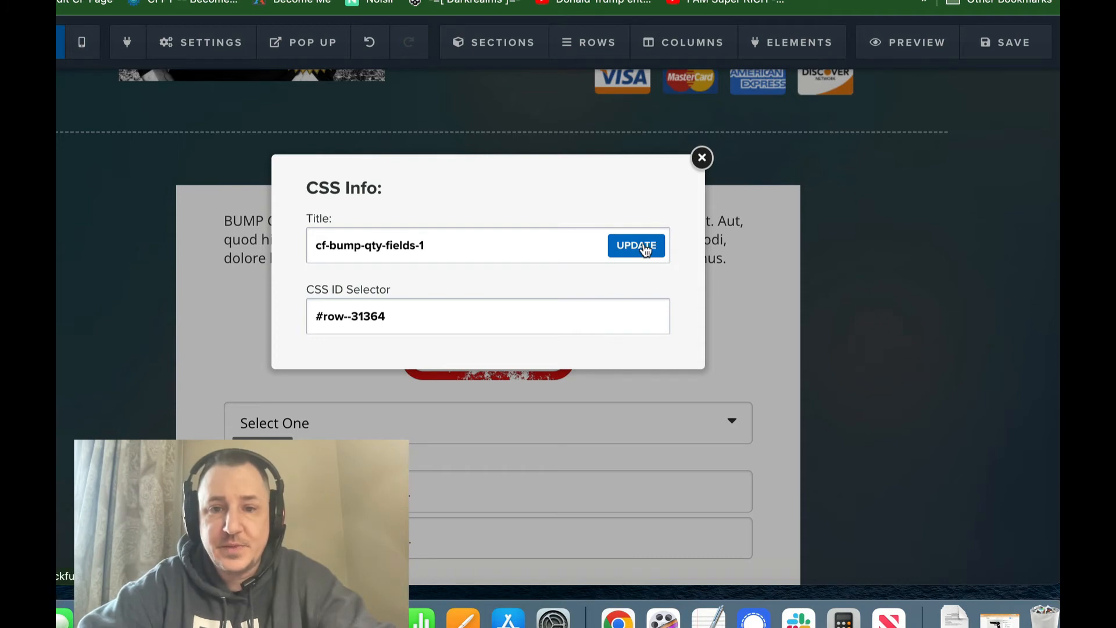
click(645, 249)
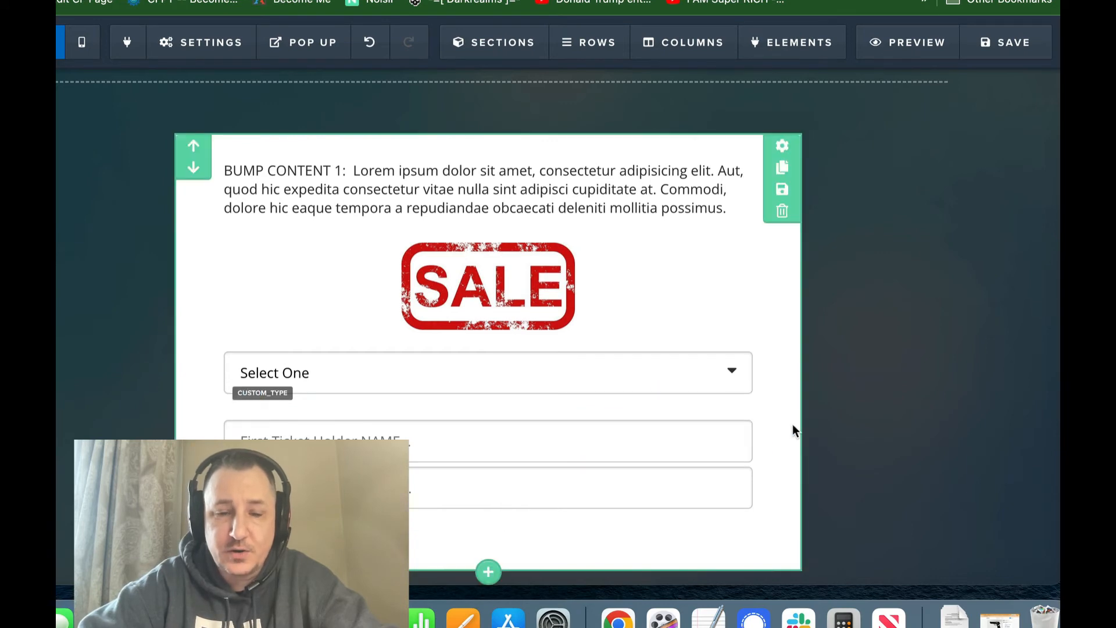
Clone the row holding the first ticket holder name and email inputs twice, giving three identical rows
scroll(839, 353, up, 4)
scroll(839, 352, down, 2)
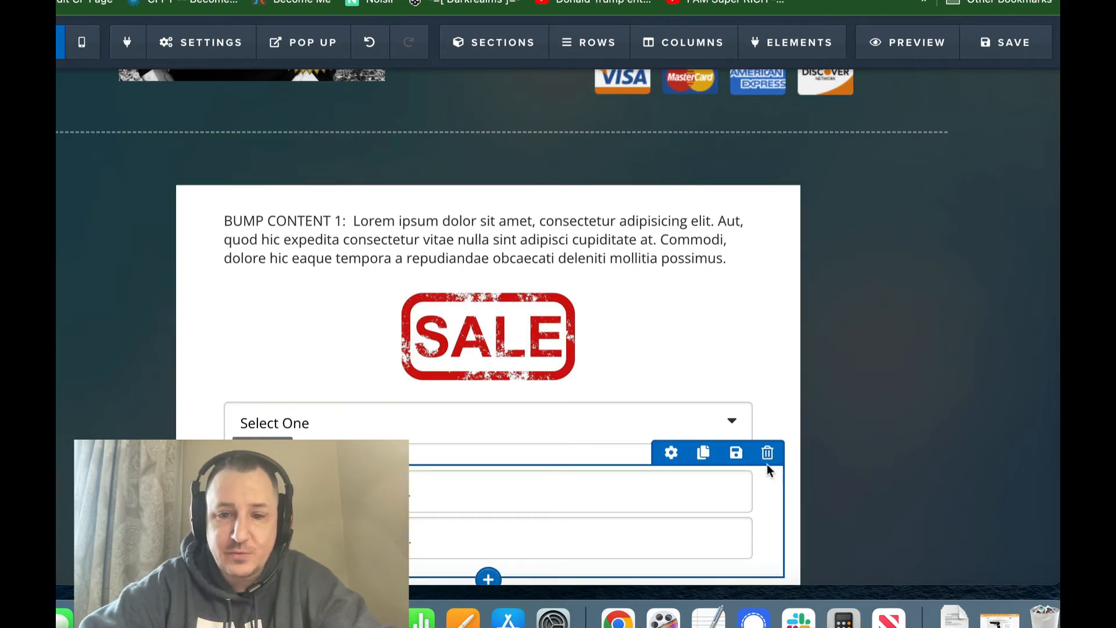
click(703, 452)
scroll(698, 459, down, 4)
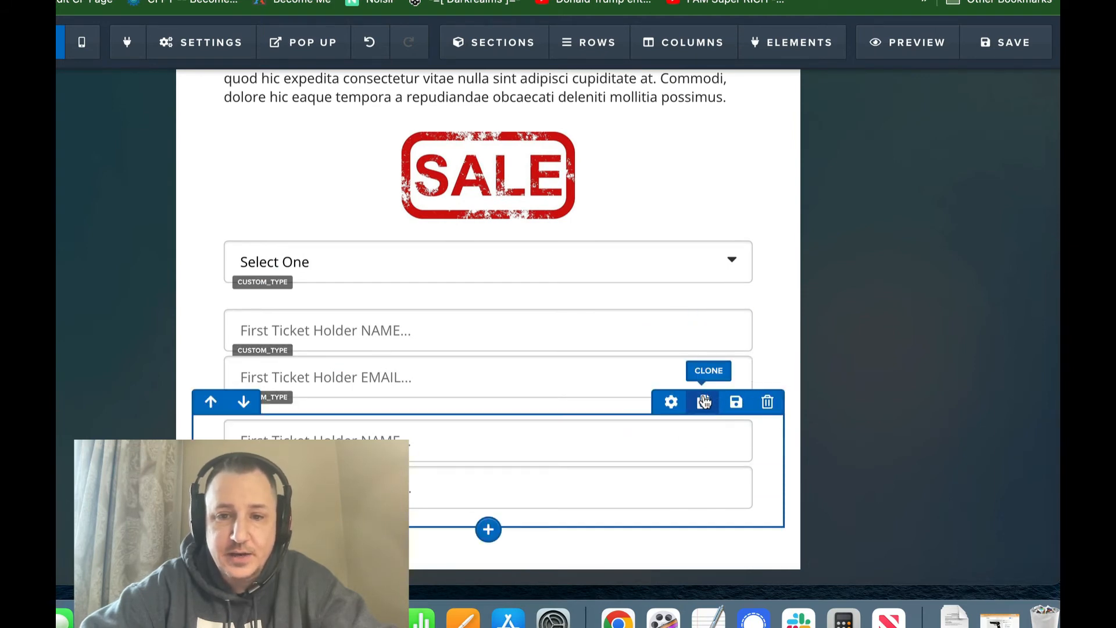
click(703, 402)
scroll(703, 395, down, 2)
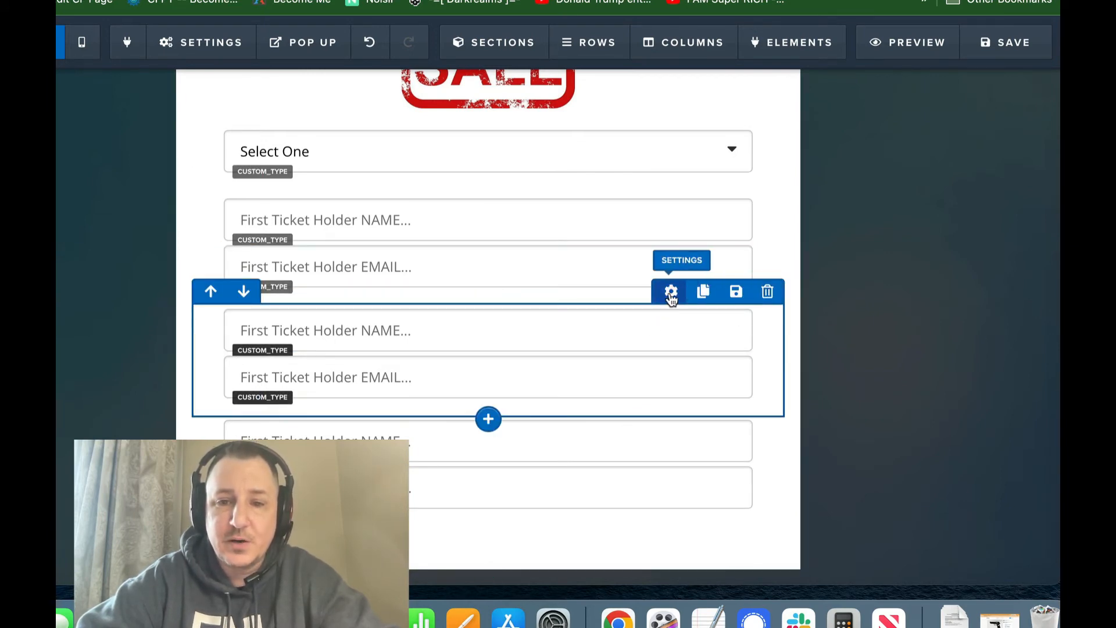
Retitle the second ticket holder row as cf-bump-qty-fields-2 in its CSS info
click(672, 292)
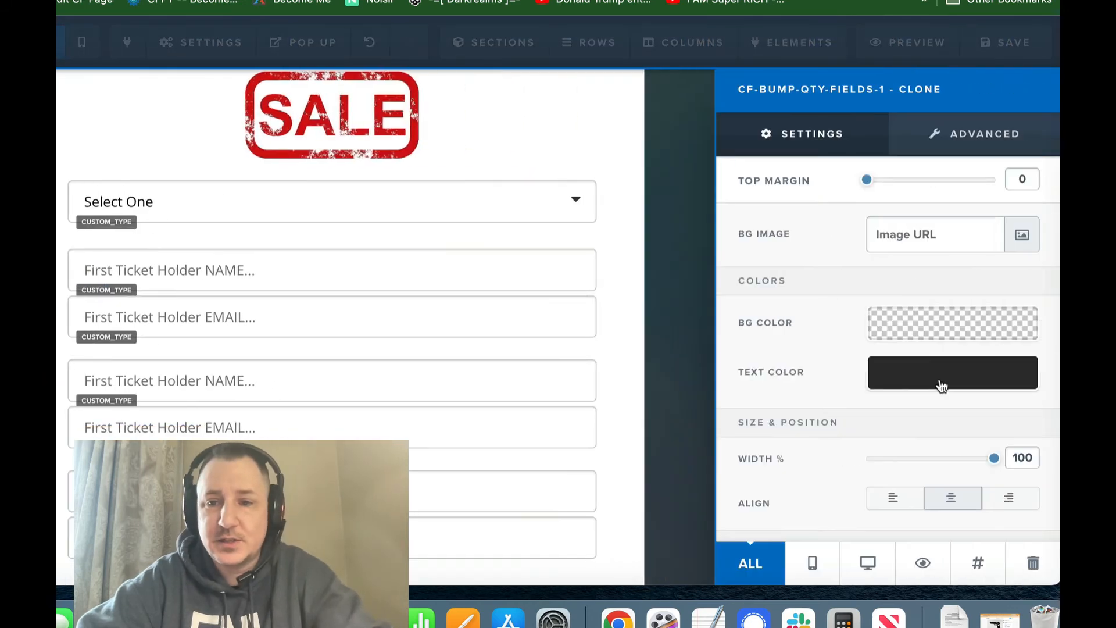
click(980, 564)
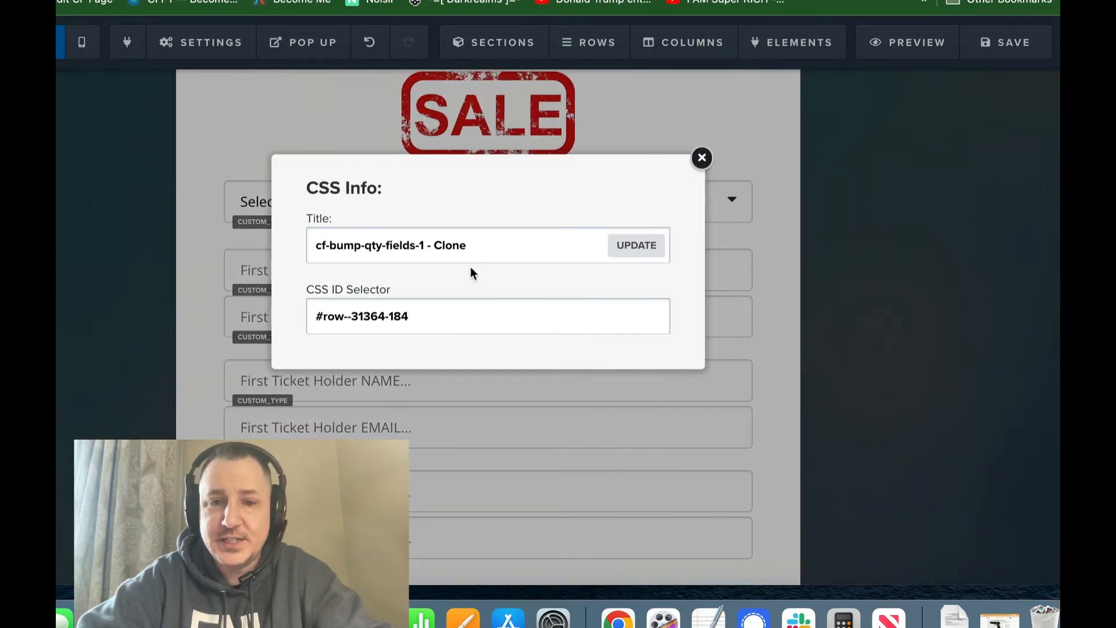
drag(480, 245, 435, 241)
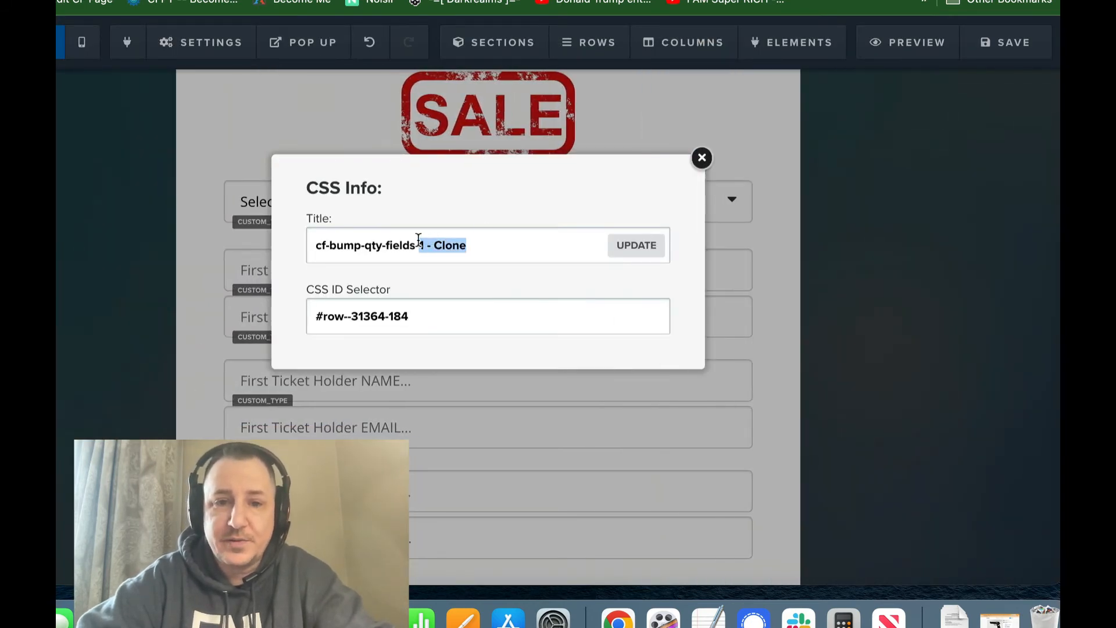
text(2)
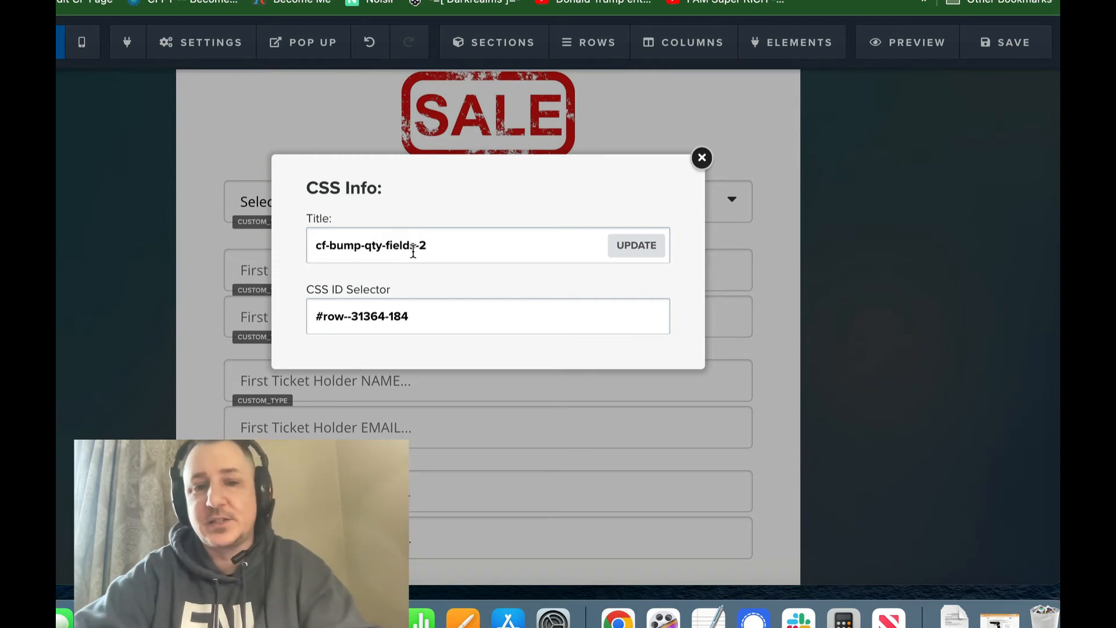
click(636, 250)
scroll(798, 465, down, 2)
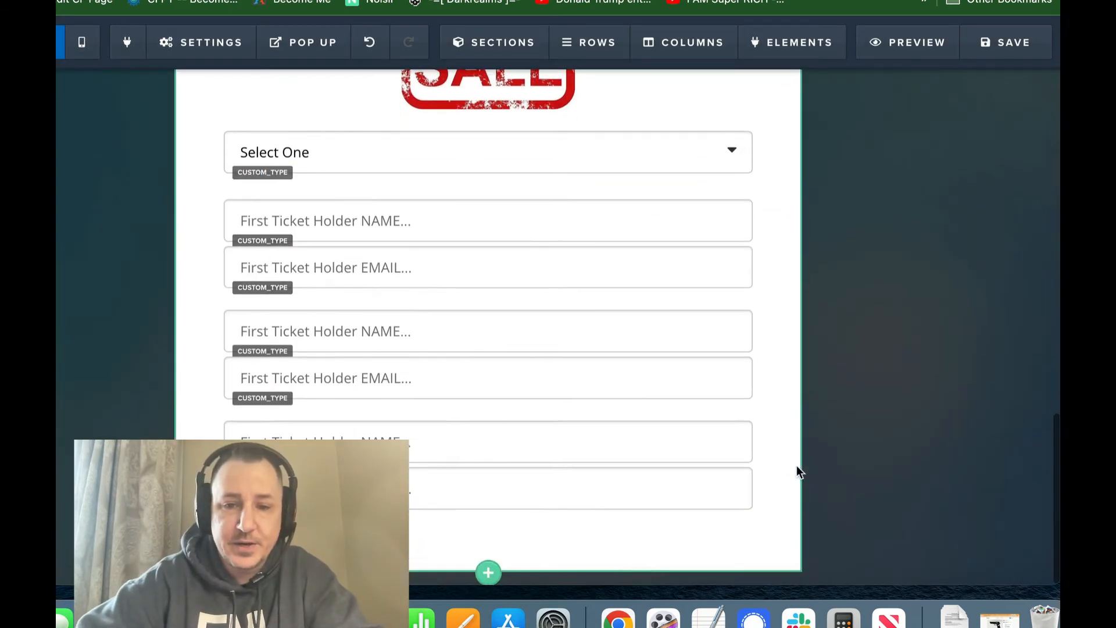
click(701, 407)
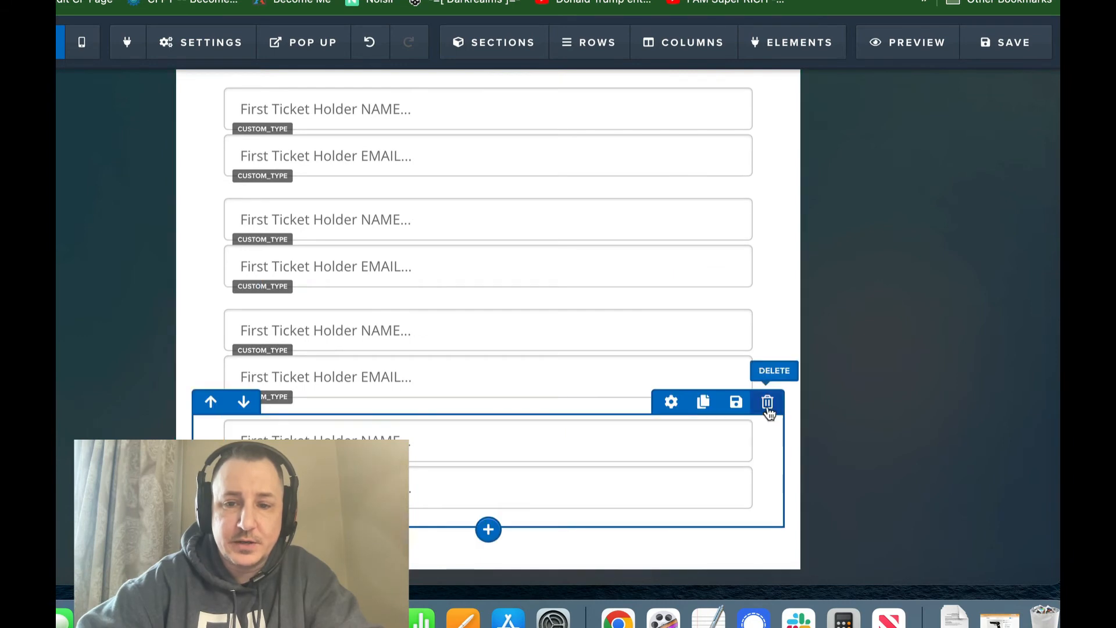
click(767, 406)
click(636, 72)
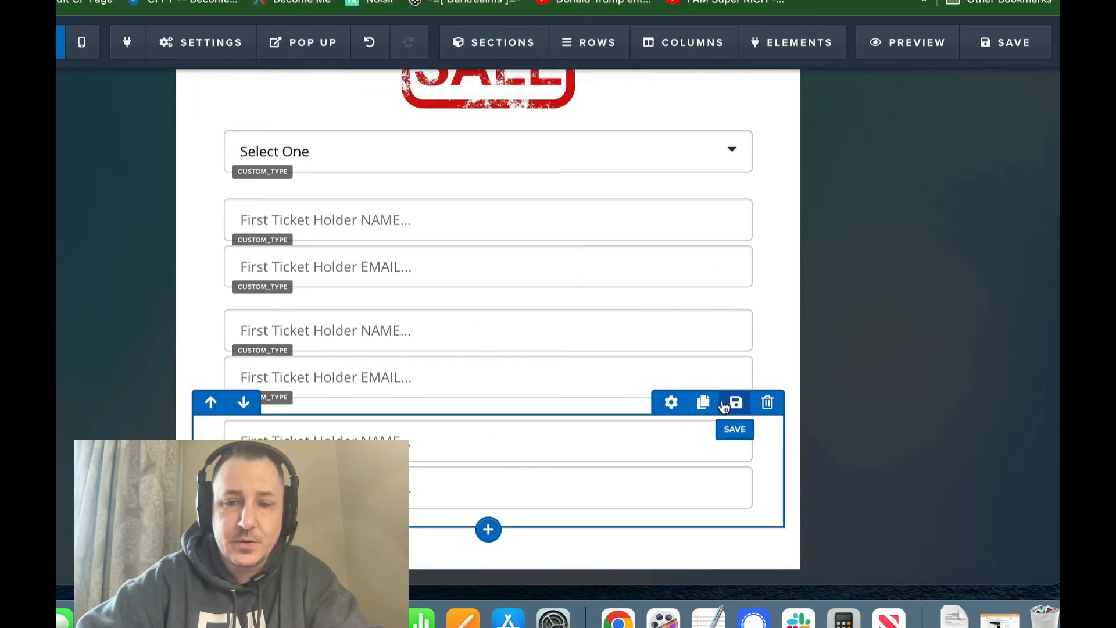
Retitle the third ticket holder row as cf-bump-qty-fields-3 in its CSS info
click(672, 403)
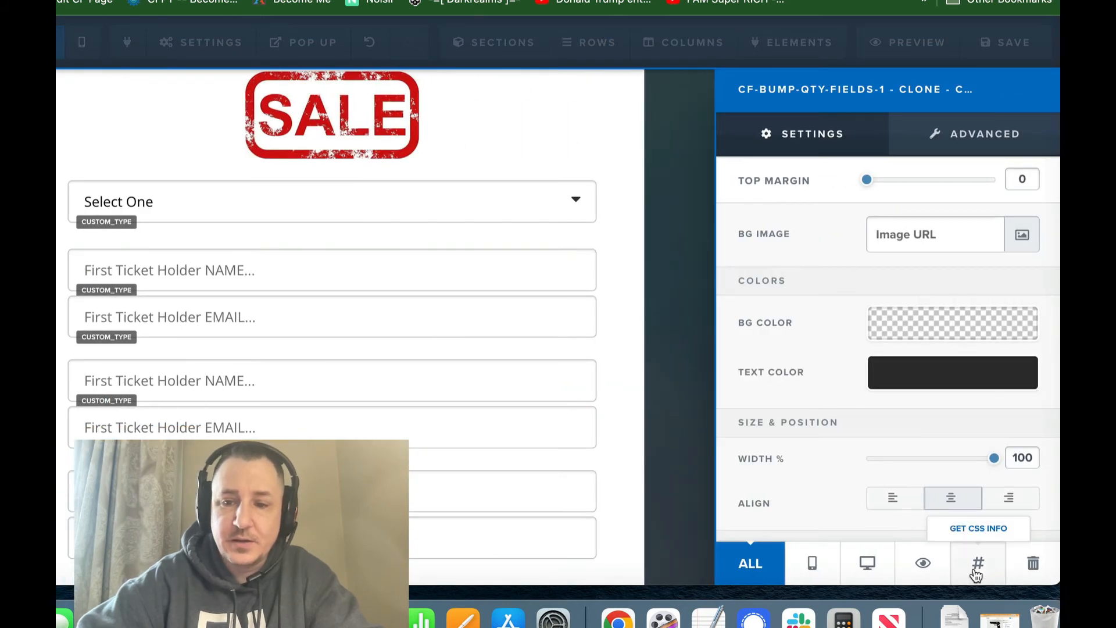
click(978, 568)
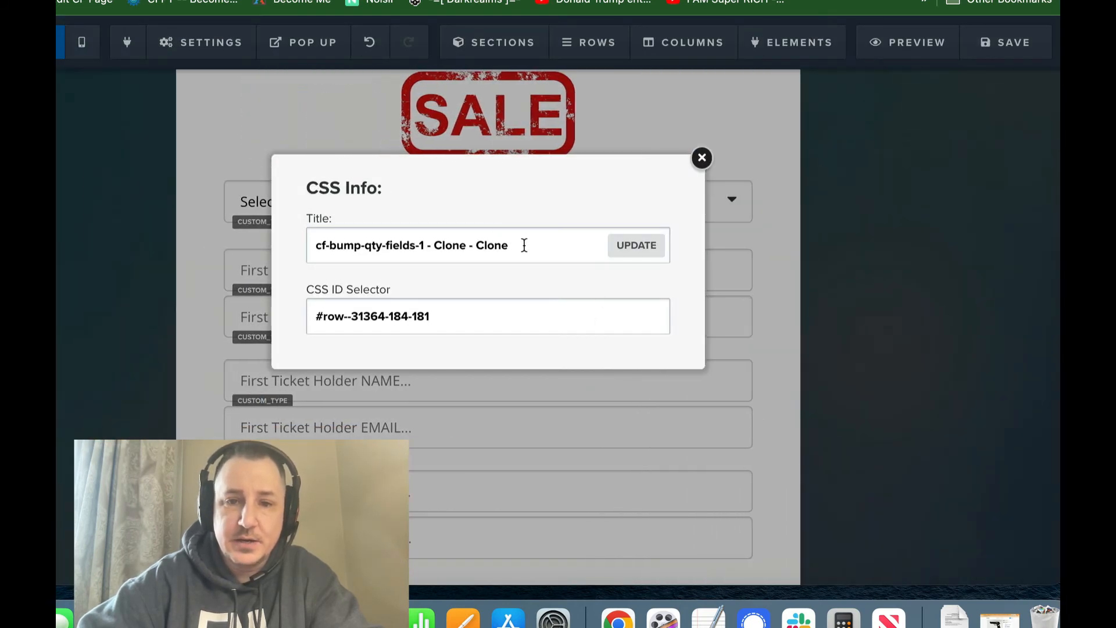
drag(509, 245, 417, 245)
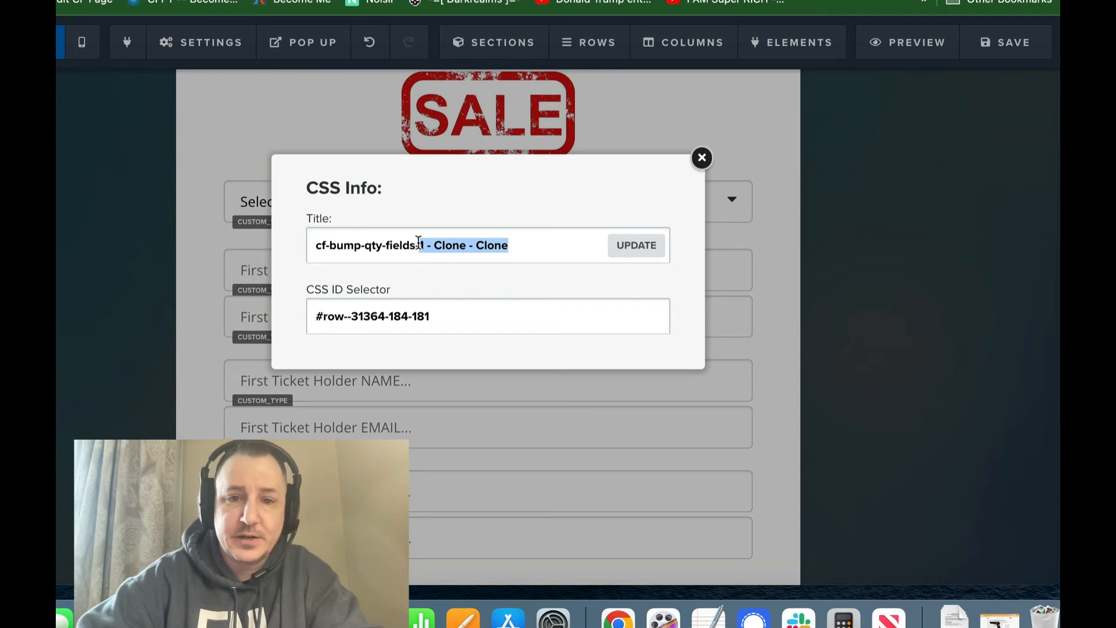
text(3)
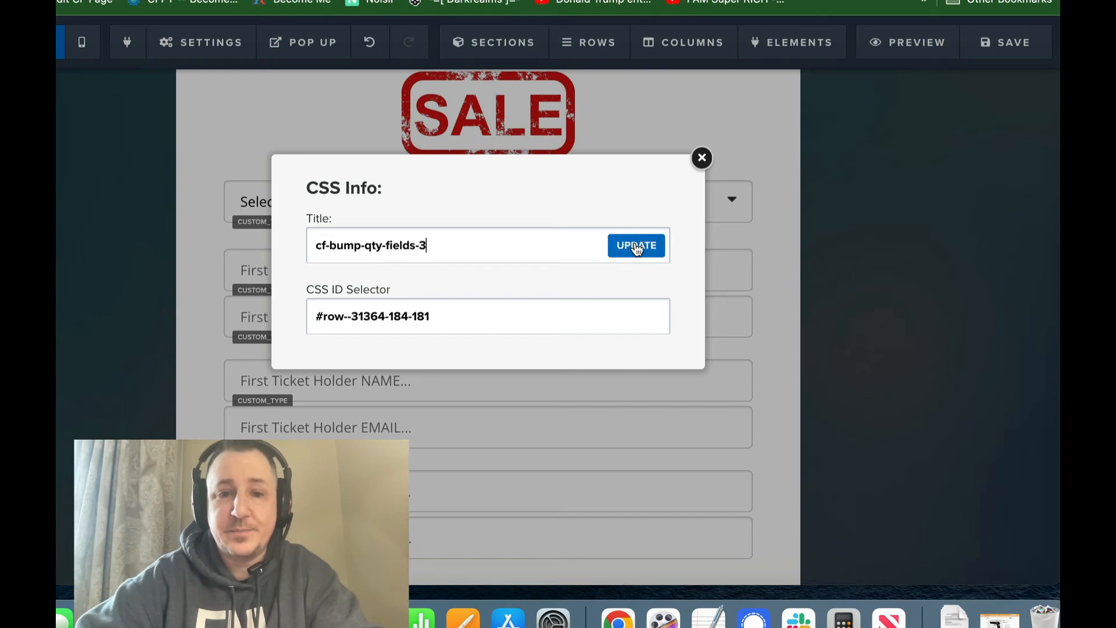
click(636, 246)
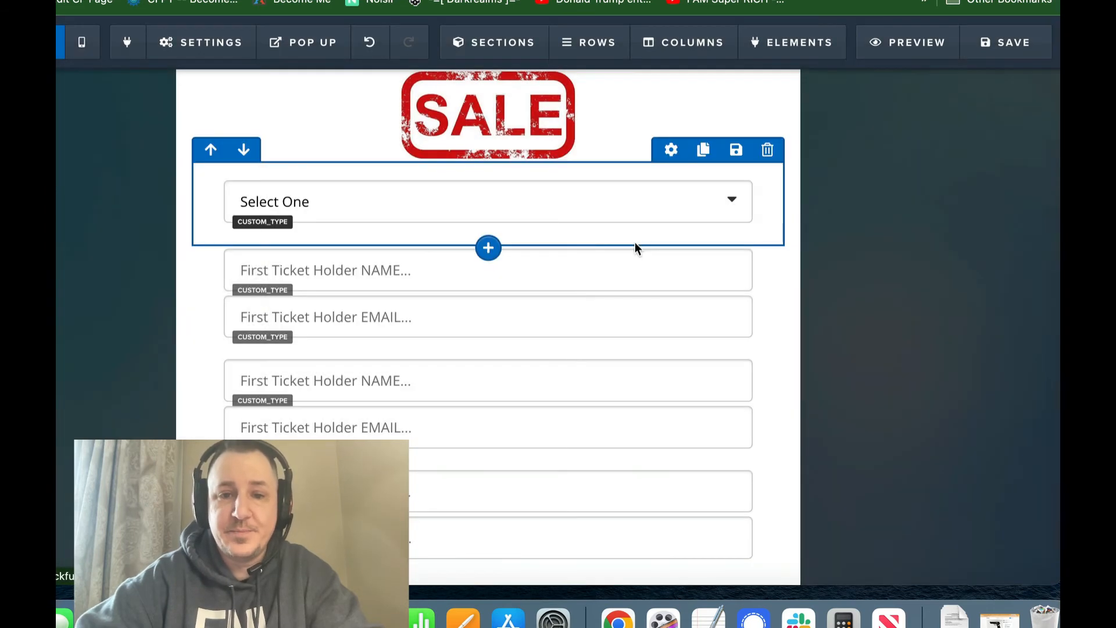
Set the second row's name input to custom type first_customer_name_2 with the placeholder text "Second Ticket Holder NAME..."
click(569, 383)
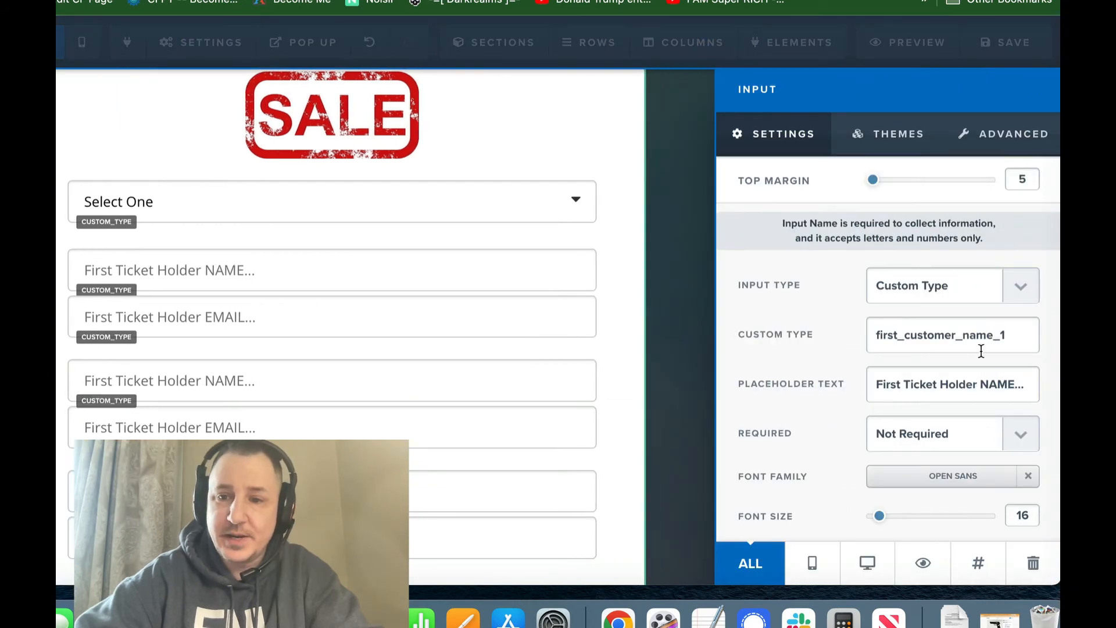
drag(1000, 334, 1020, 333)
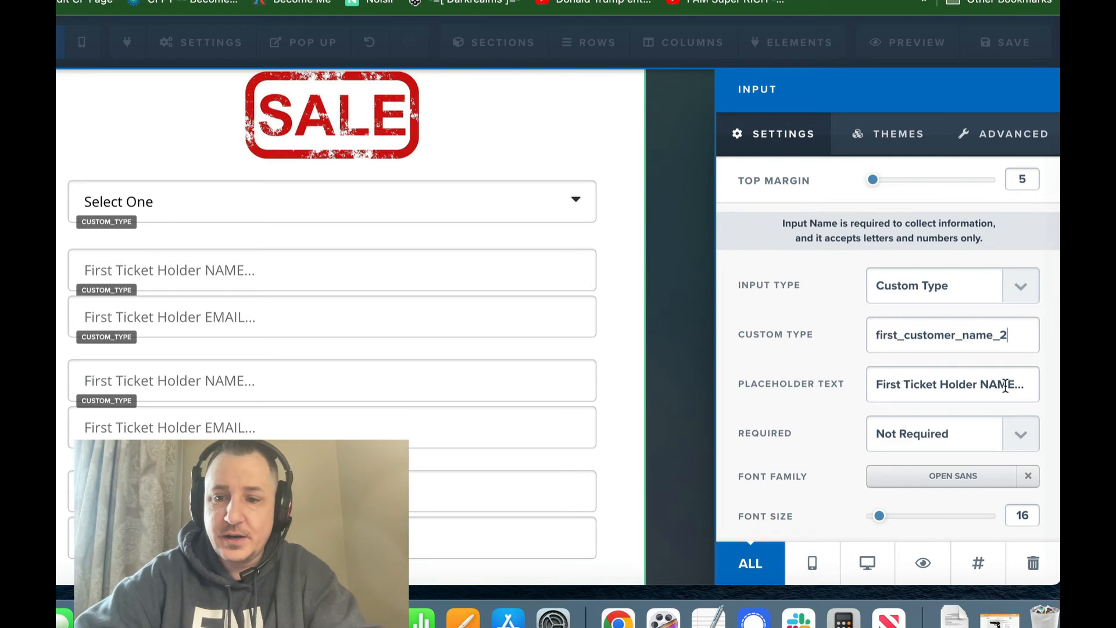
double_click(899, 386)
text(Sec)
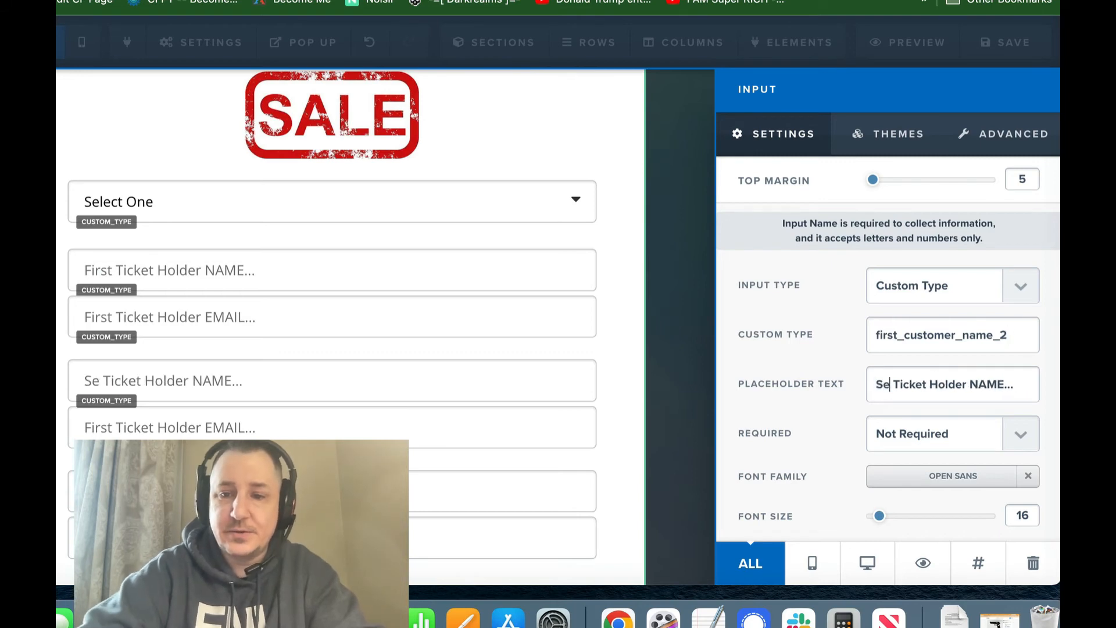
text(ond)
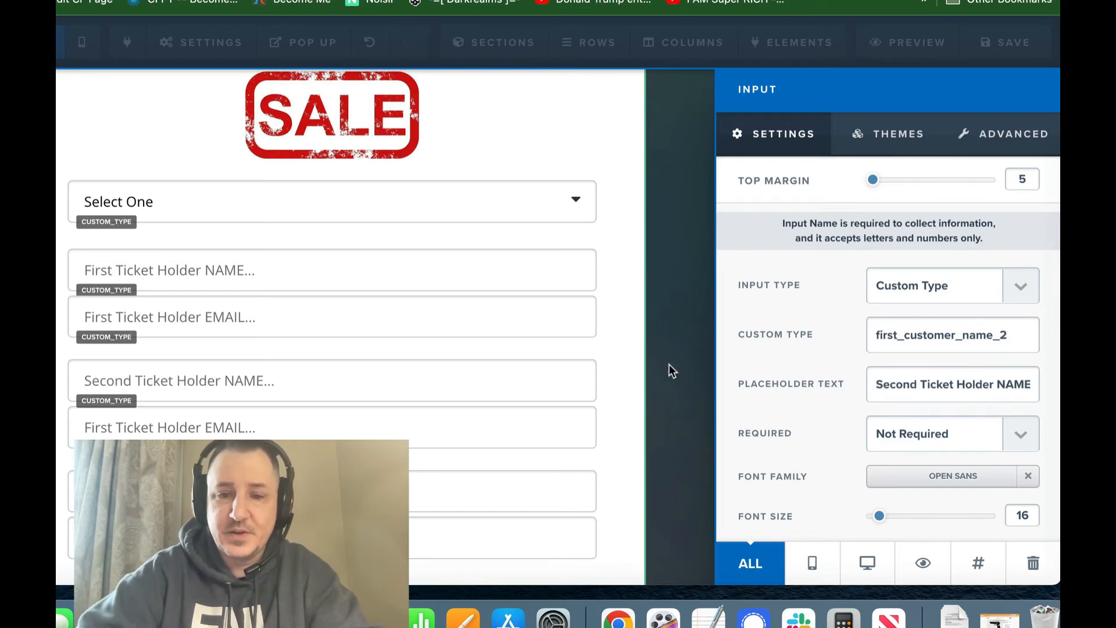
Change the placeholder text of the second row's email input to "Second Ticket Holder EMAIL..."
click(515, 427)
click(606, 426)
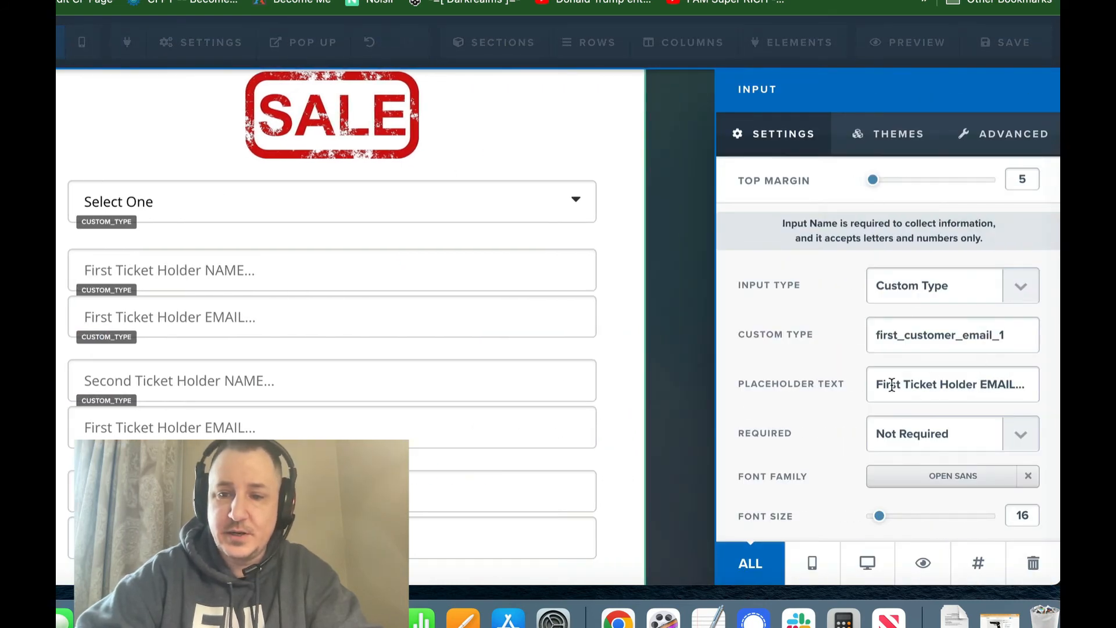
double_click(892, 385)
text(Sec)
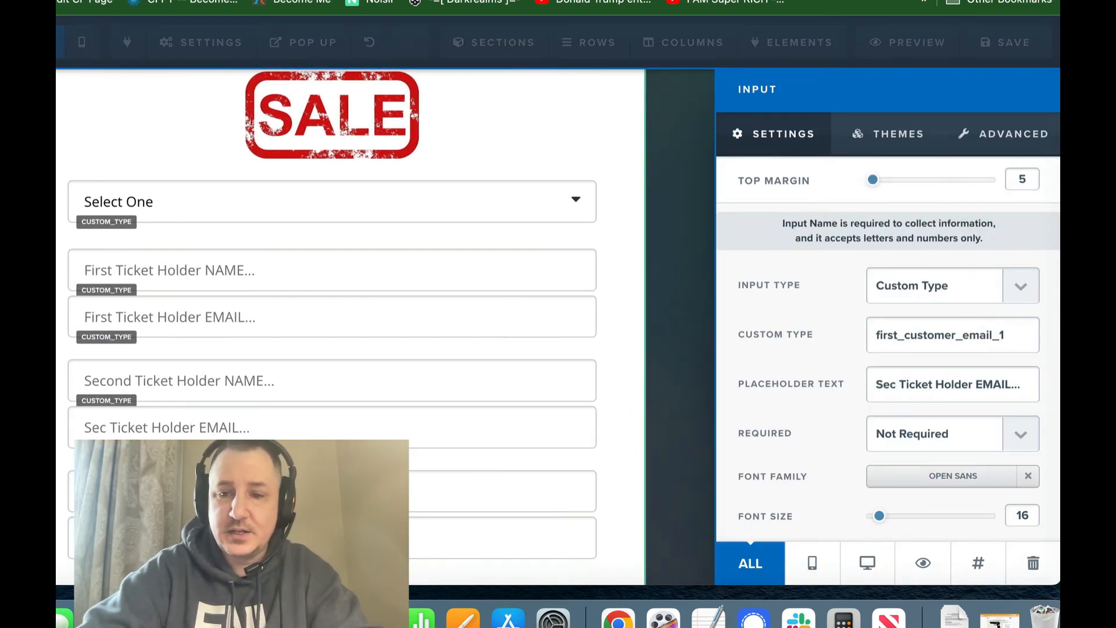
text(ond)
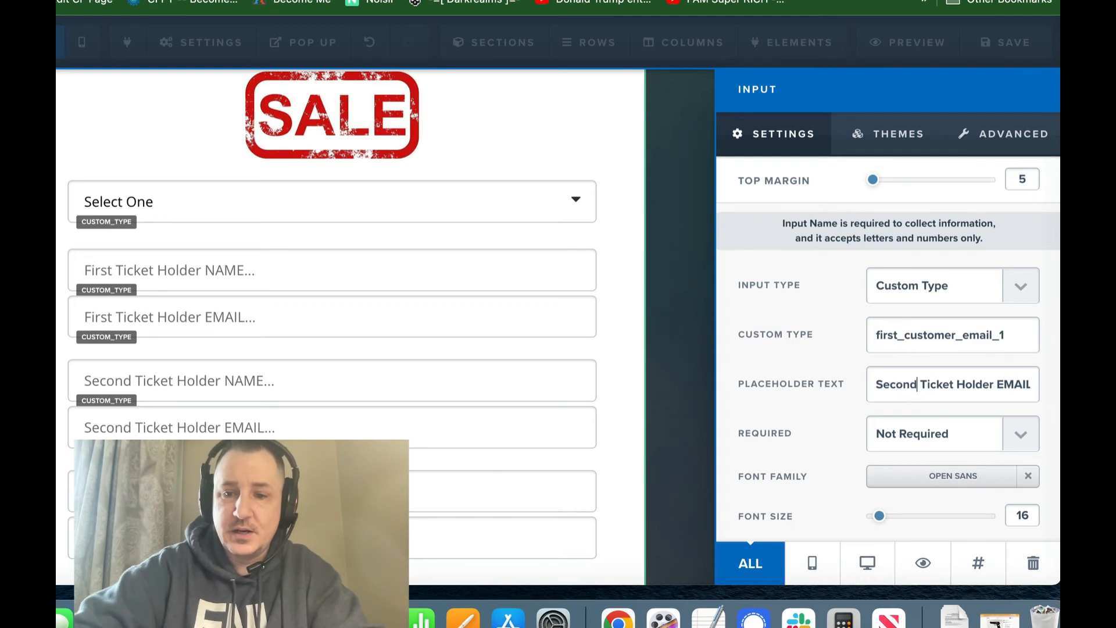
Set the custom type of the second row's email input to second_customer_email_2
click(1002, 334)
text(2)
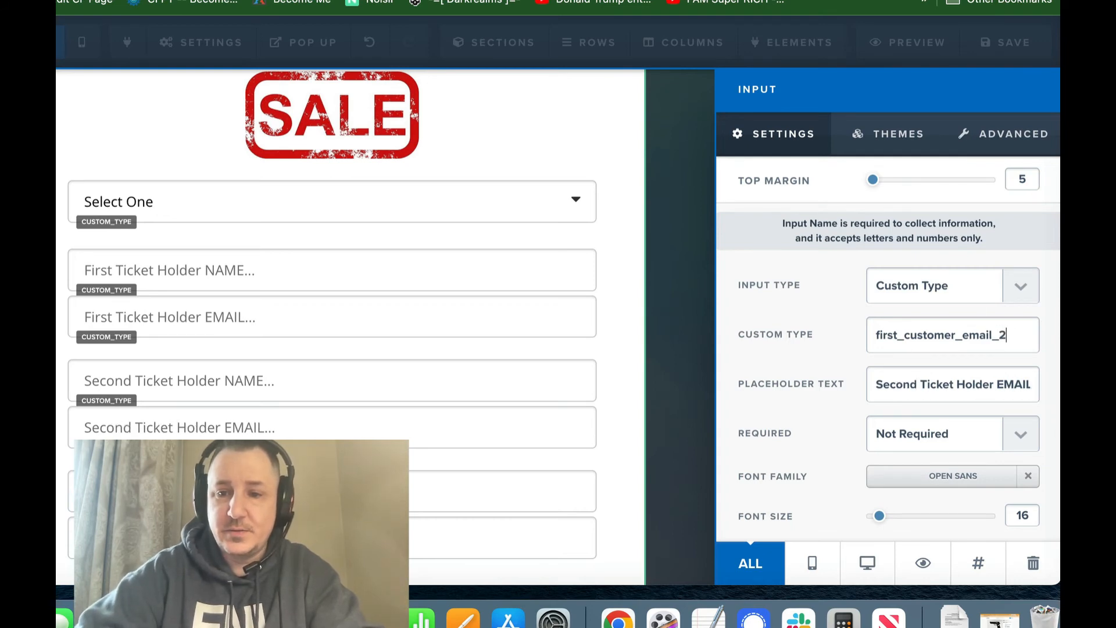
double_click(874, 340)
click(898, 334)
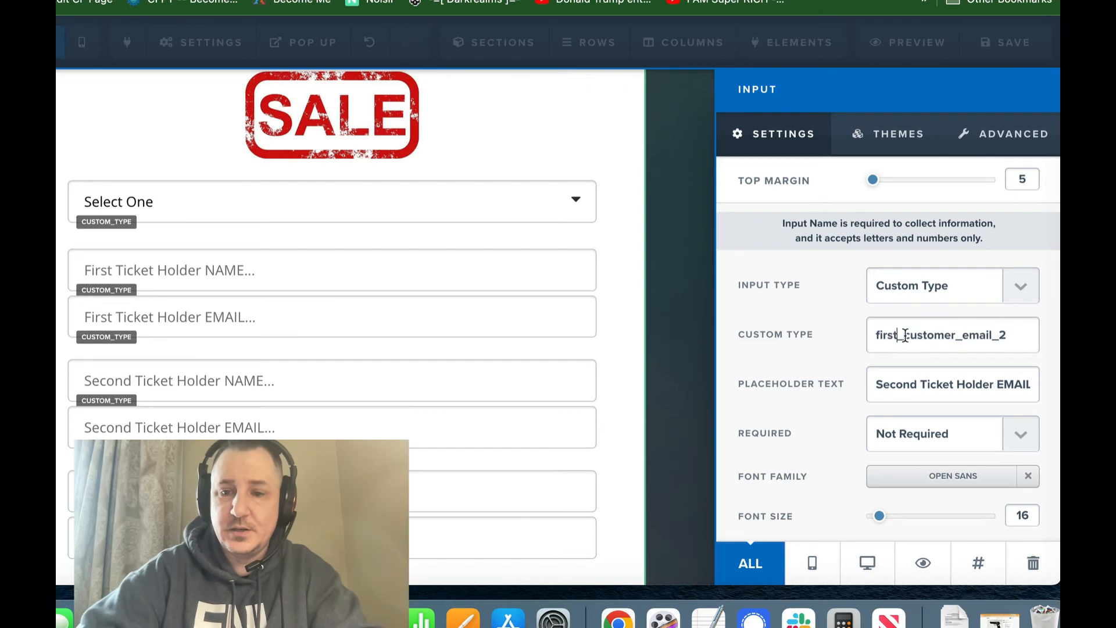
drag(895, 336, 864, 334)
text(second)
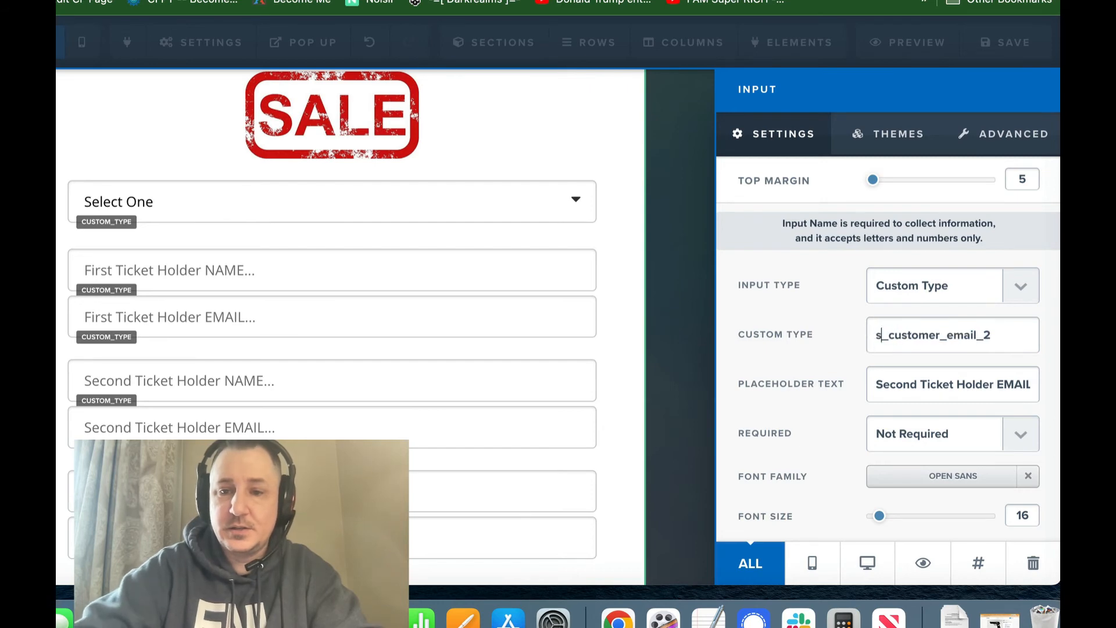
Correct the custom type of the second row's name input to second_customer_name_2
click(431, 389)
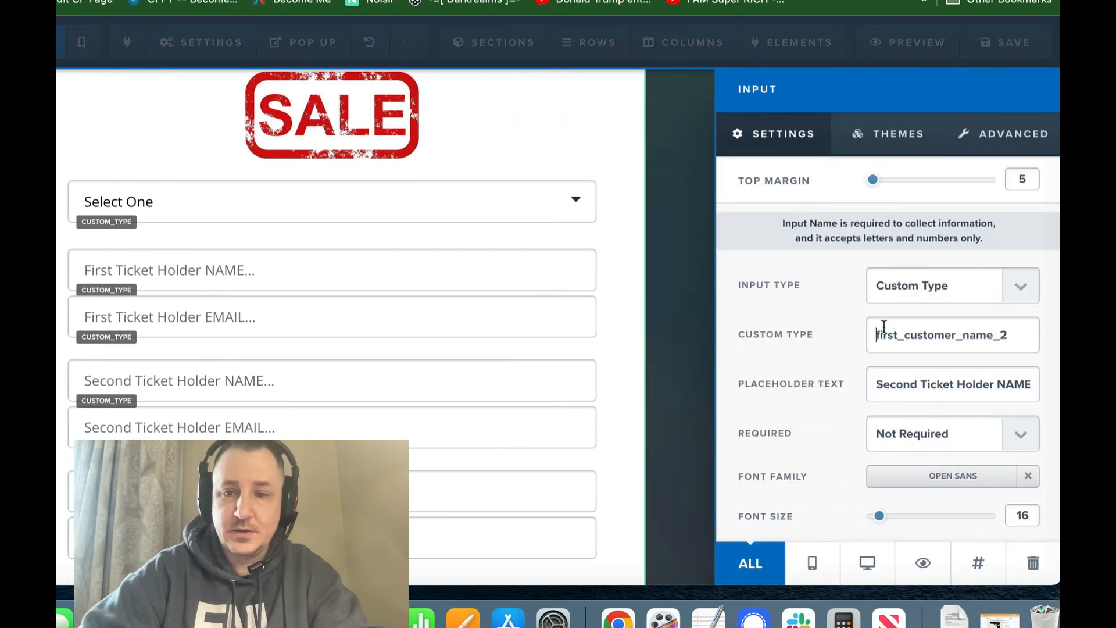
double_click(884, 326)
click(895, 334)
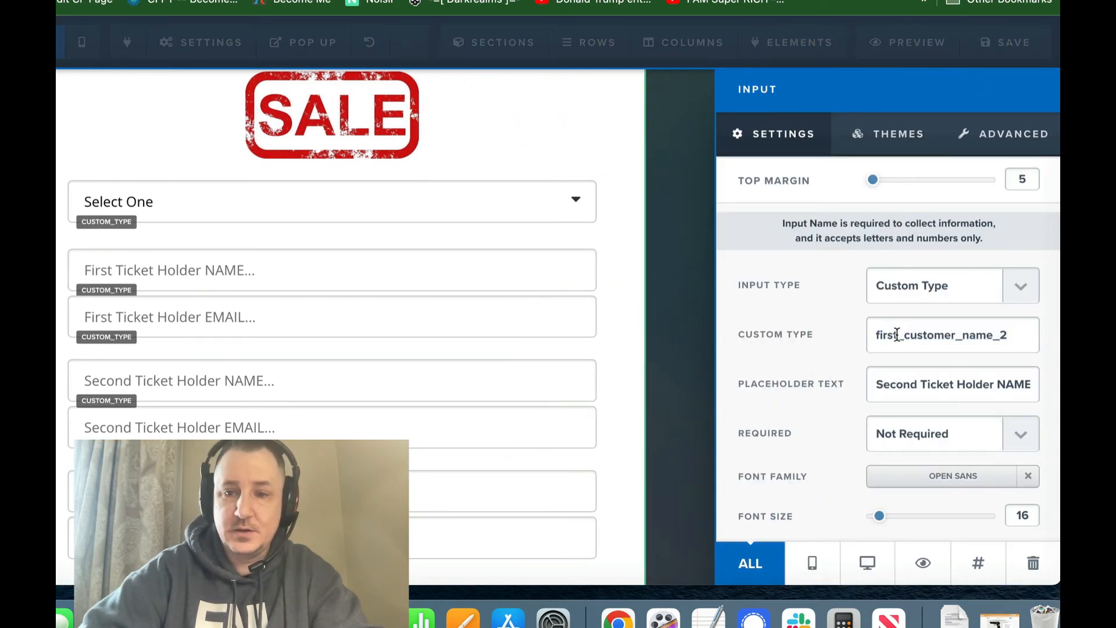
drag(889, 334, 872, 335)
text(second)
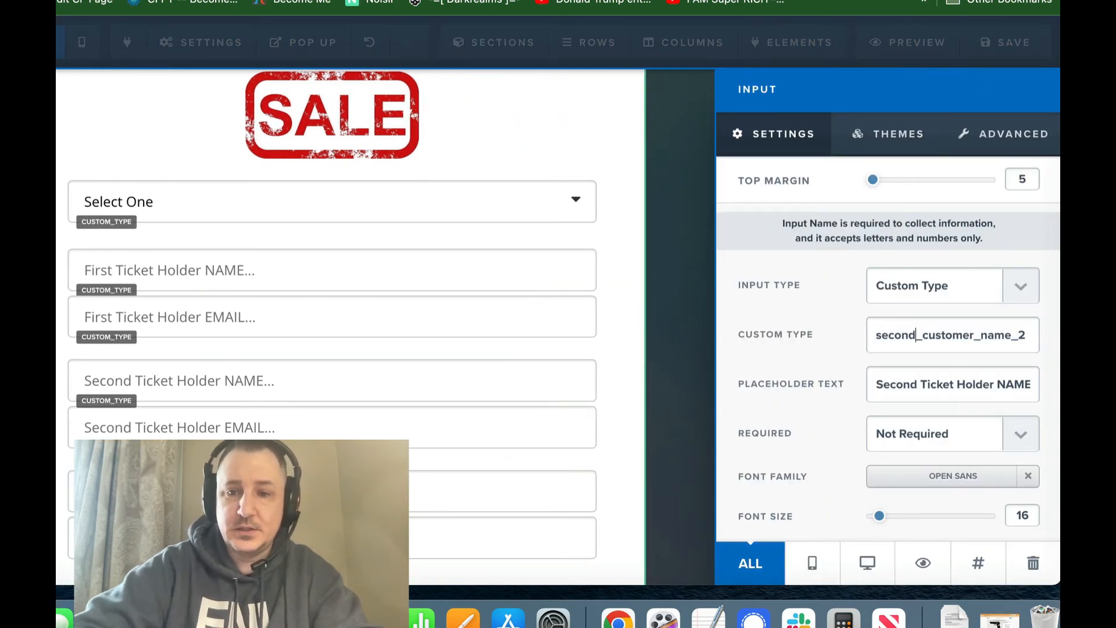
click(431, 423)
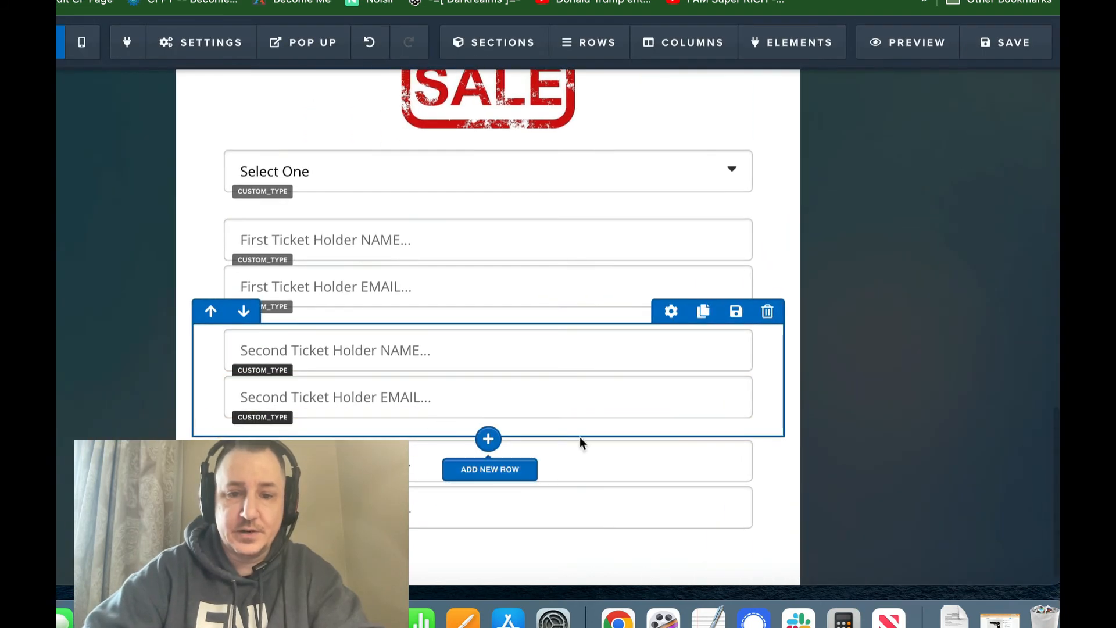
Set the third row's name input to custom type third_customer_name_3 with the placeholder text "Third Ticket Holder NAME..."
click(620, 460)
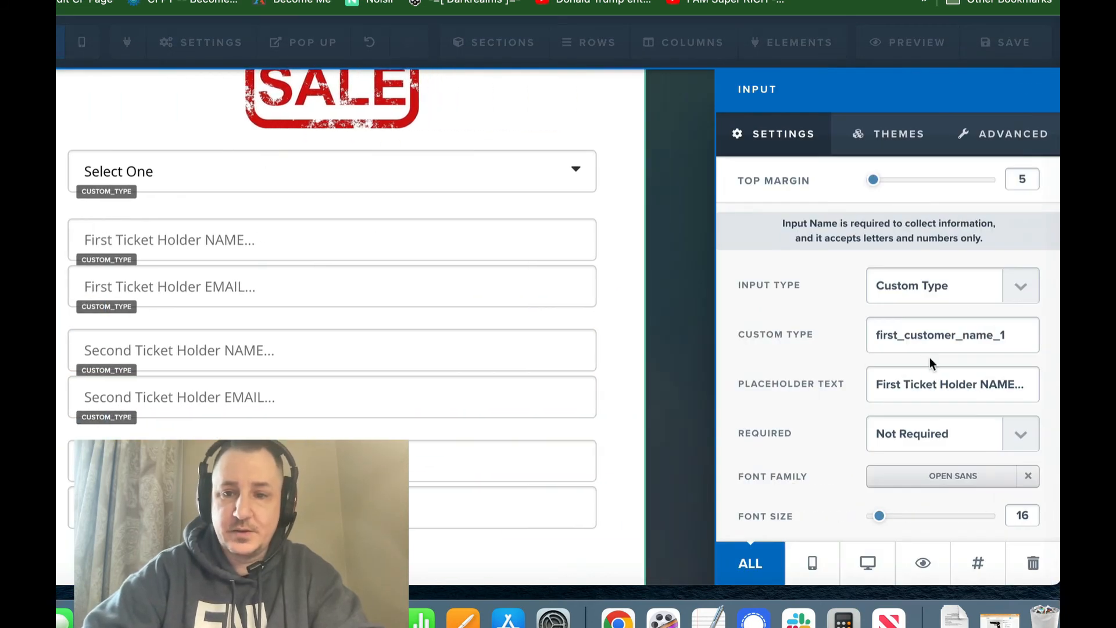
double_click(886, 340)
click(886, 339)
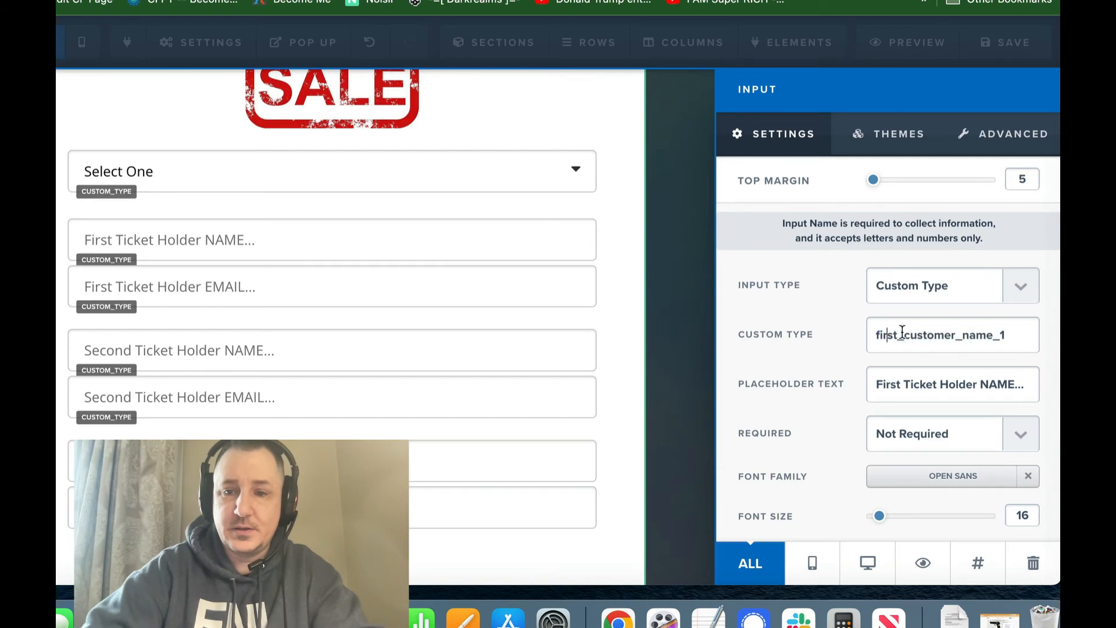
shift+click(863, 333)
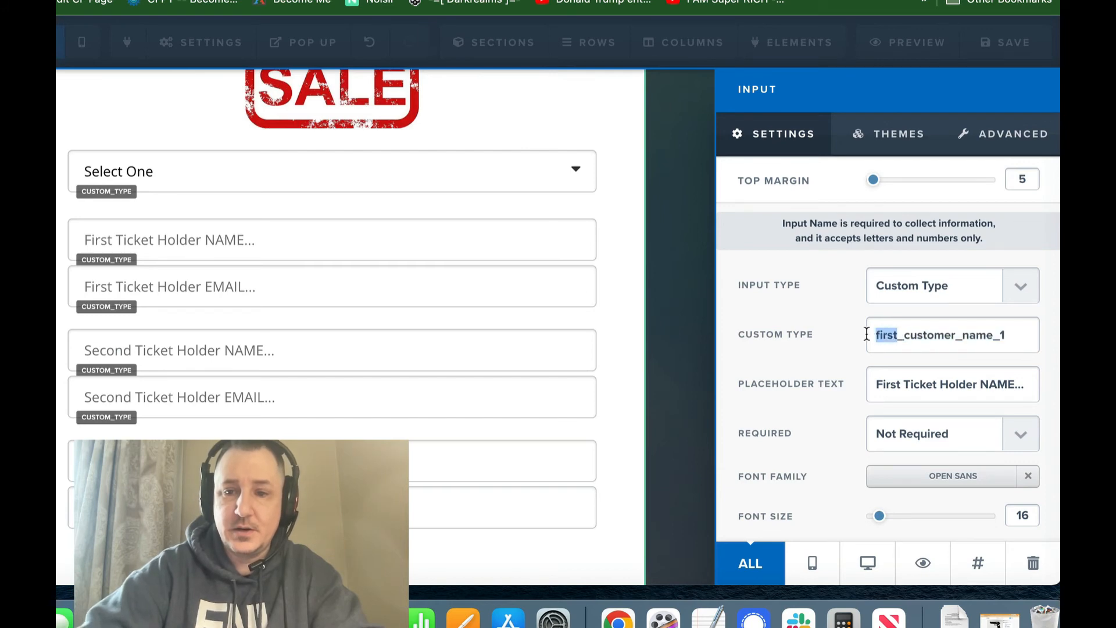
key(BackSpace)
text(third)
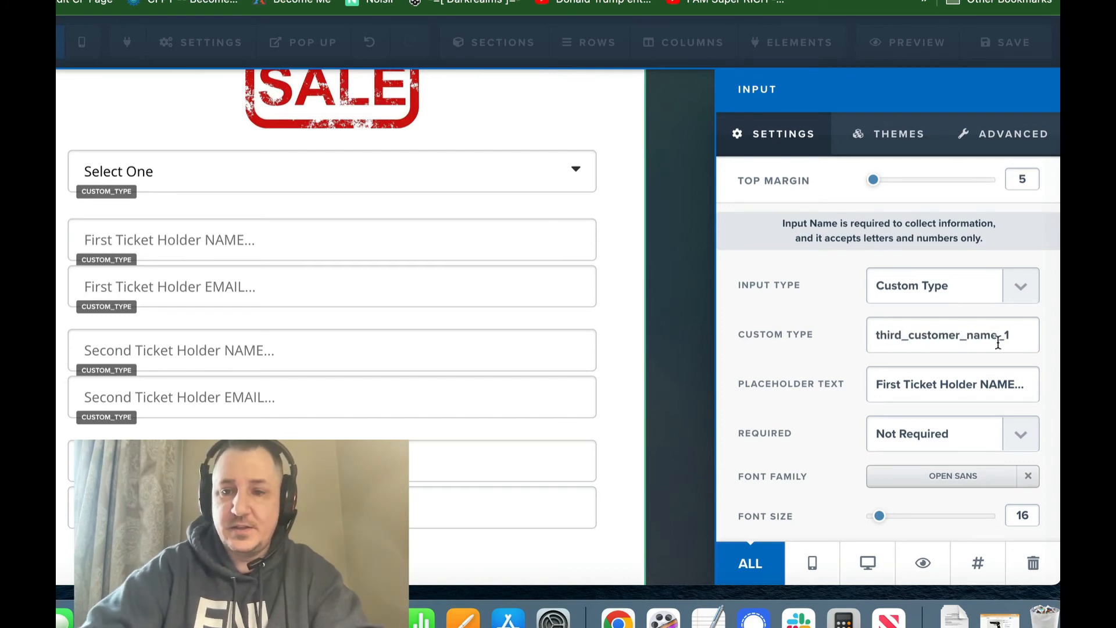
key(BackSpace)
text(3)
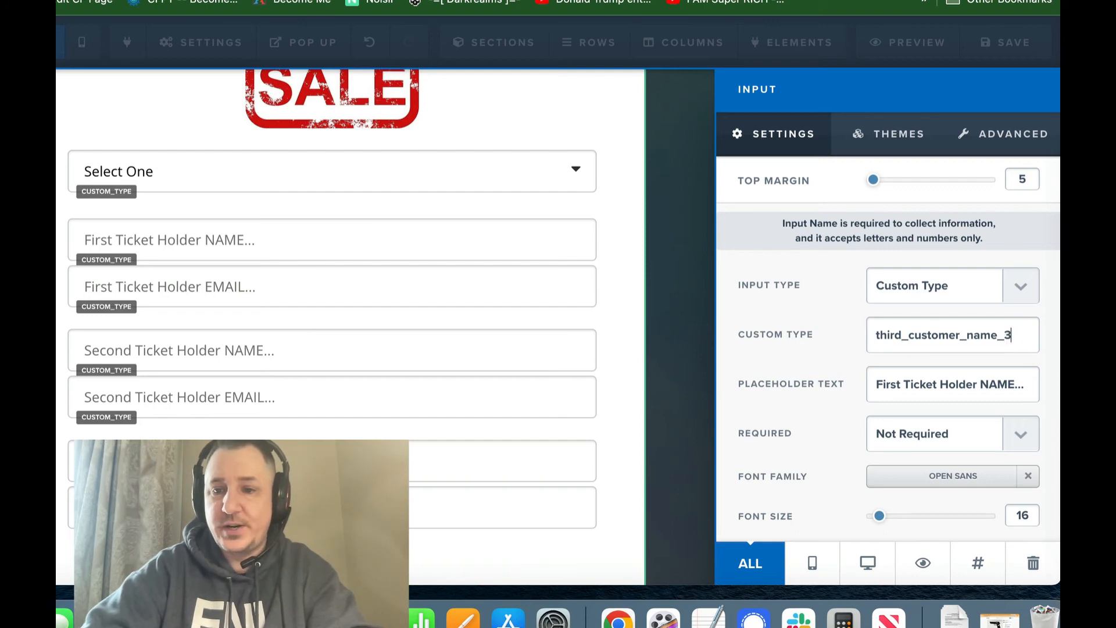
double_click(889, 385)
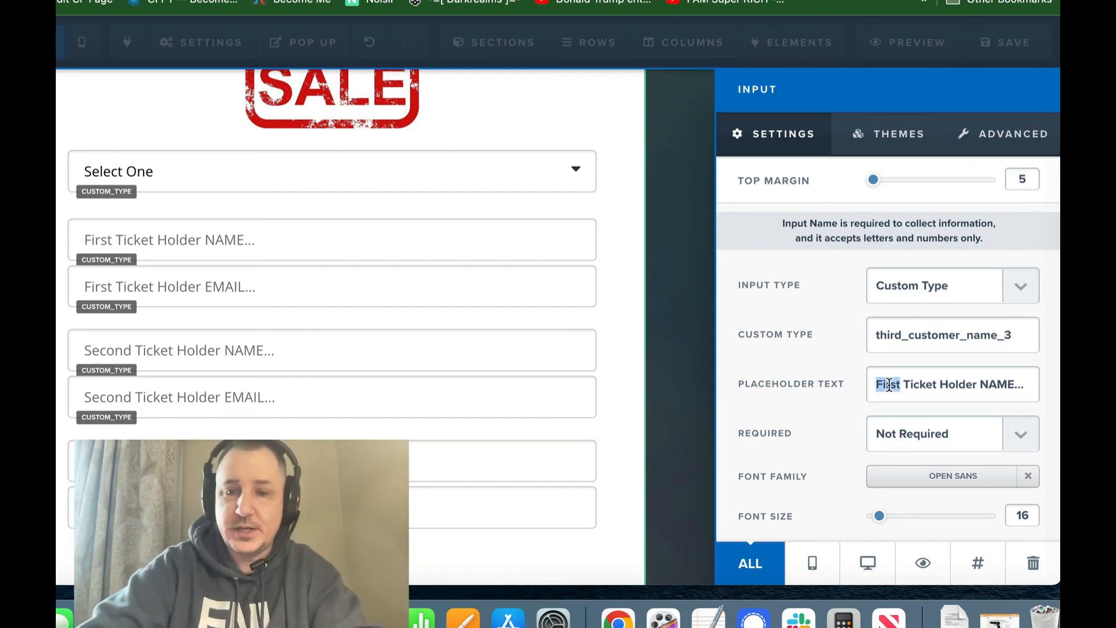
key(BackSpace)
text(Third)
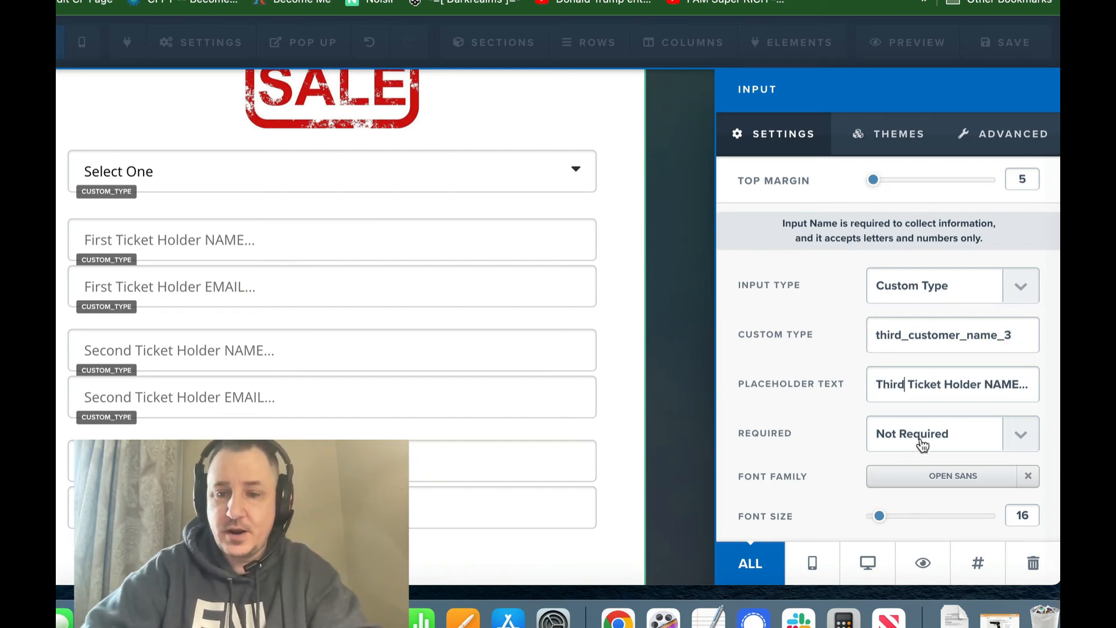
Set the third row's email input to custom type third_customer_email_3 with the placeholder text "Third Ticket Holder EMAIL..."
click(461, 516)
click(541, 513)
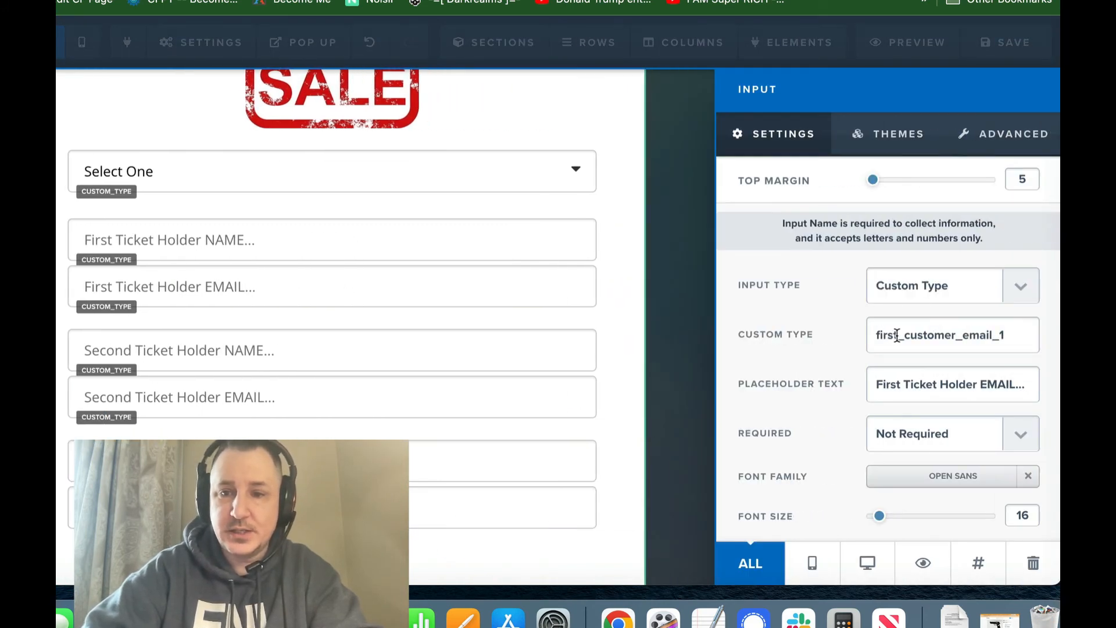
drag(896, 335, 867, 330)
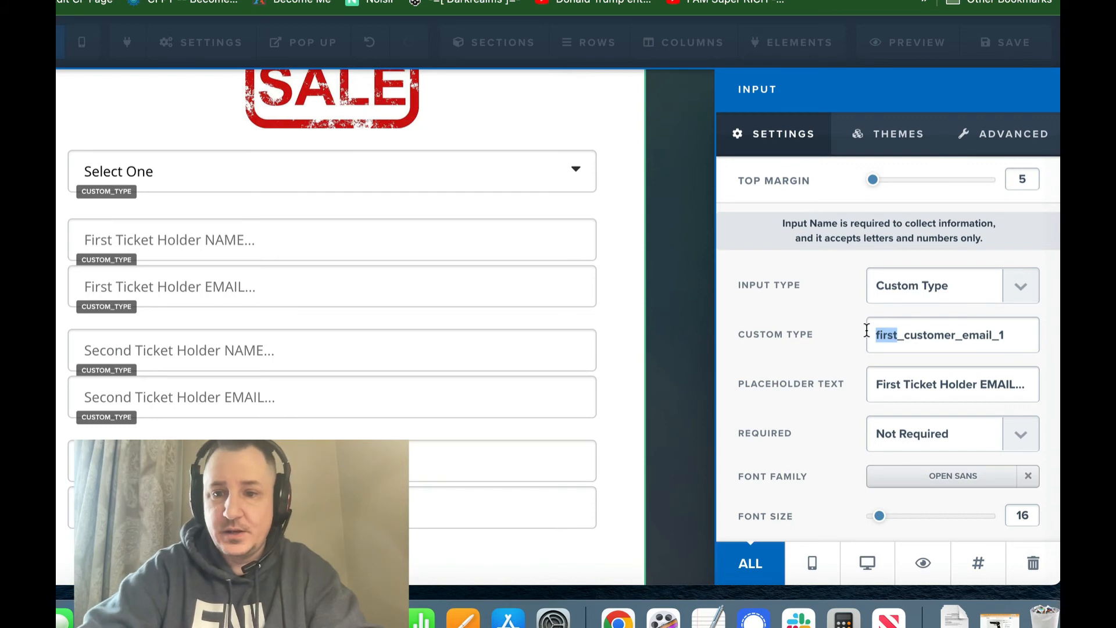
text(third)
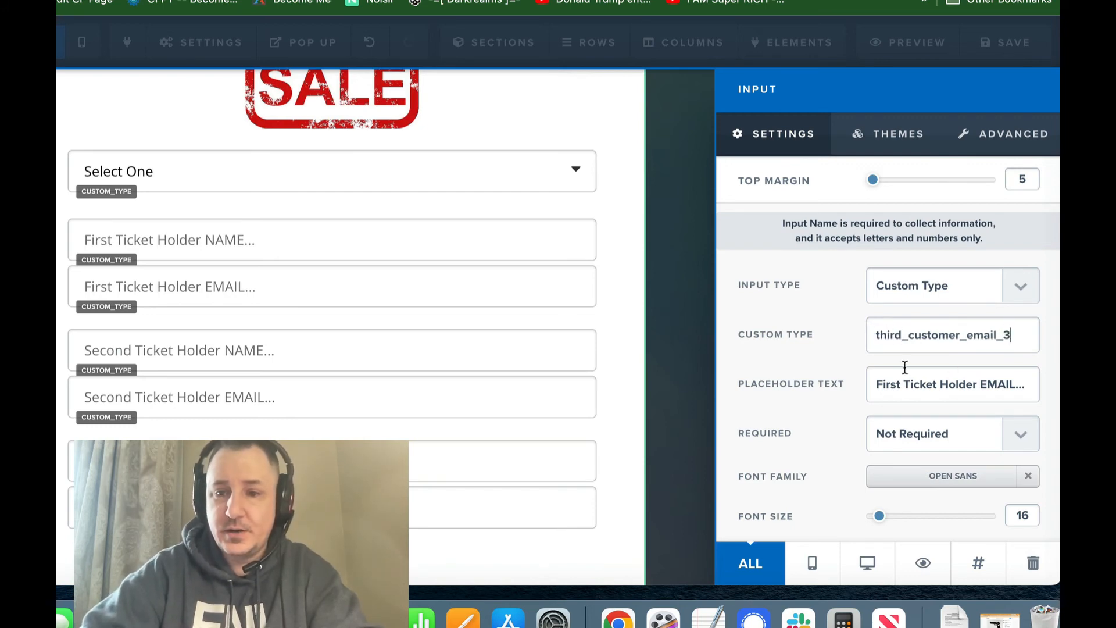
double_click(884, 380)
text(Third)
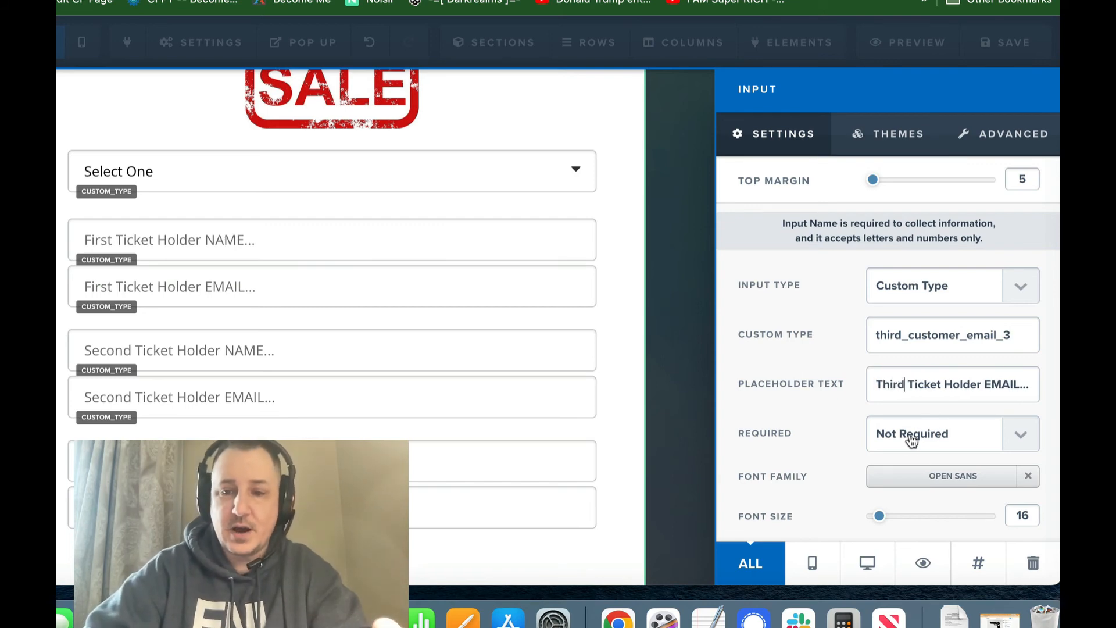
Leave the email input's settings and save the page
click(550, 553)
scroll(548, 376, up, 5)
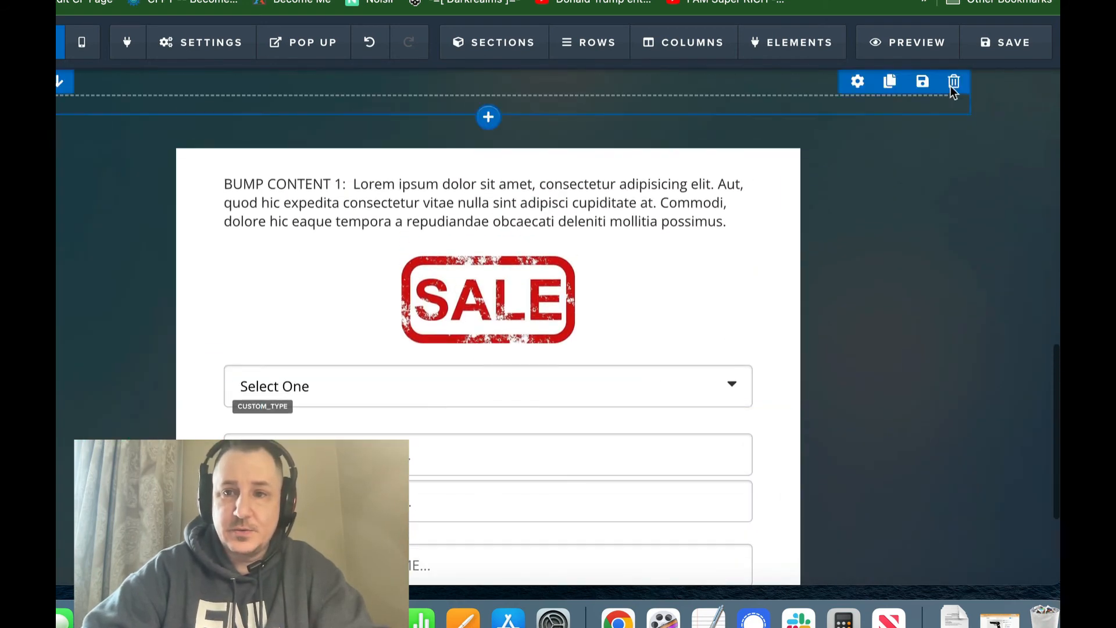
click(1011, 55)
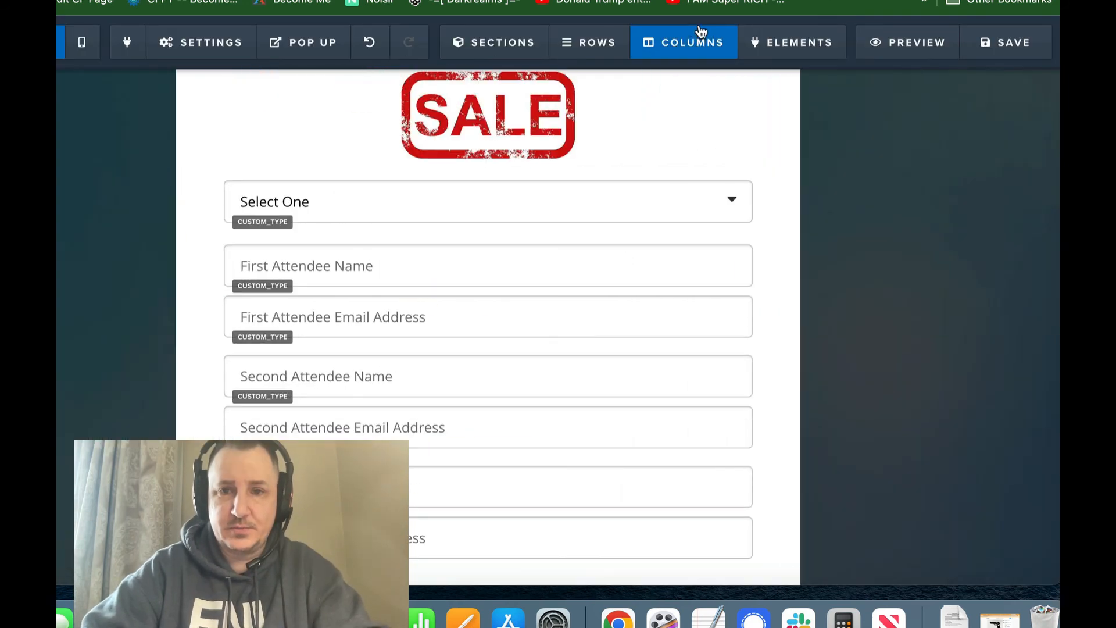
Open the list for managing the page's rows, including the cf-bump-qty-fields rows
mouse_move(580, 58)
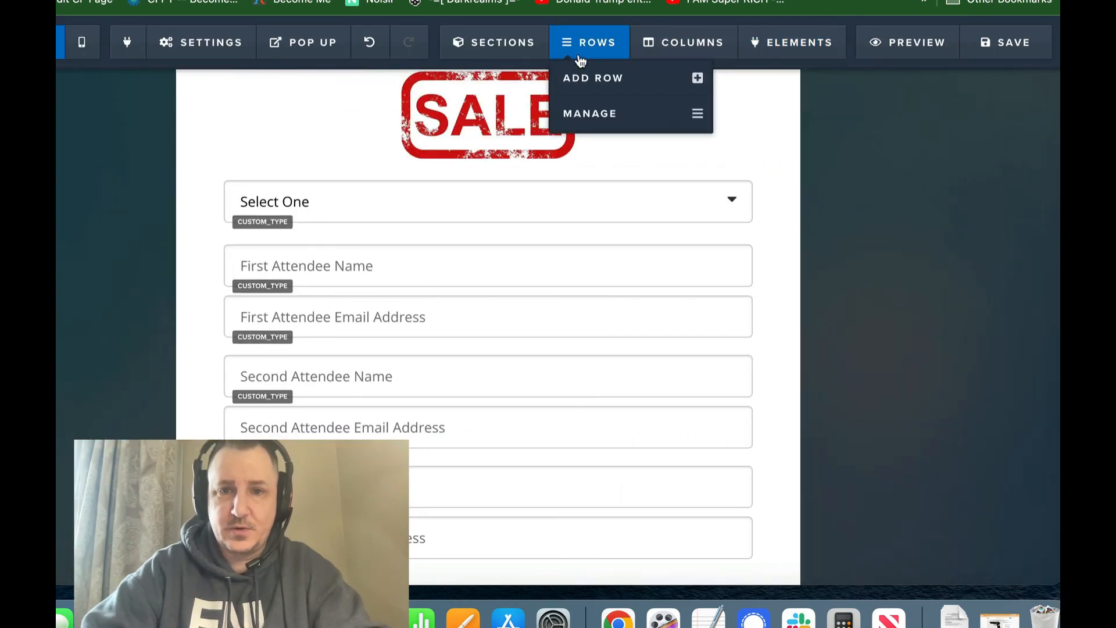
click(621, 118)
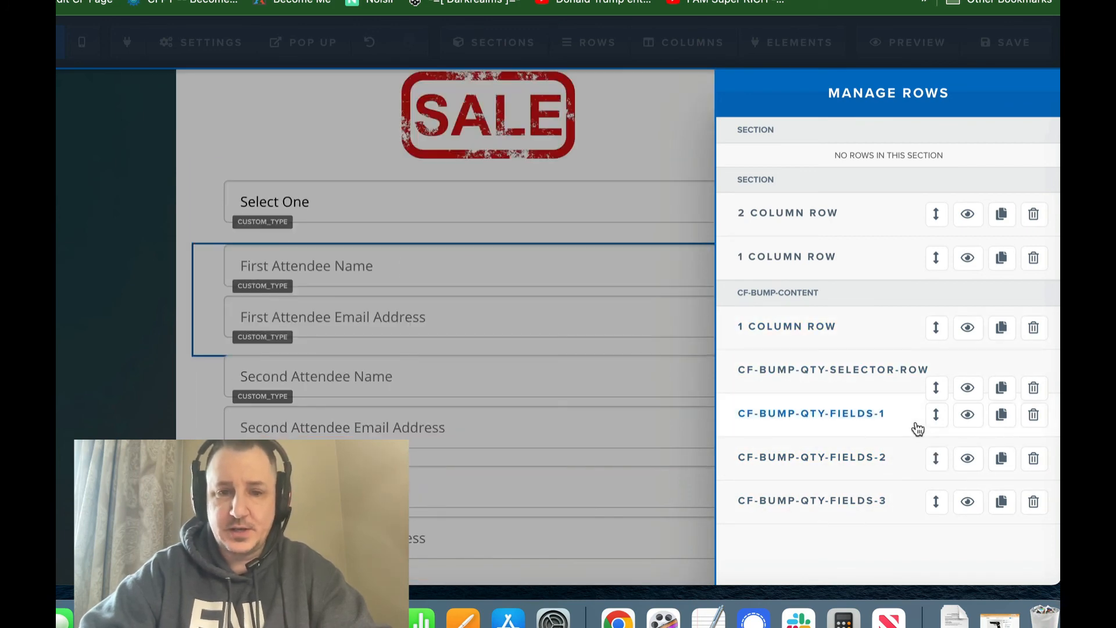
scroll(631, 259, up, 3)
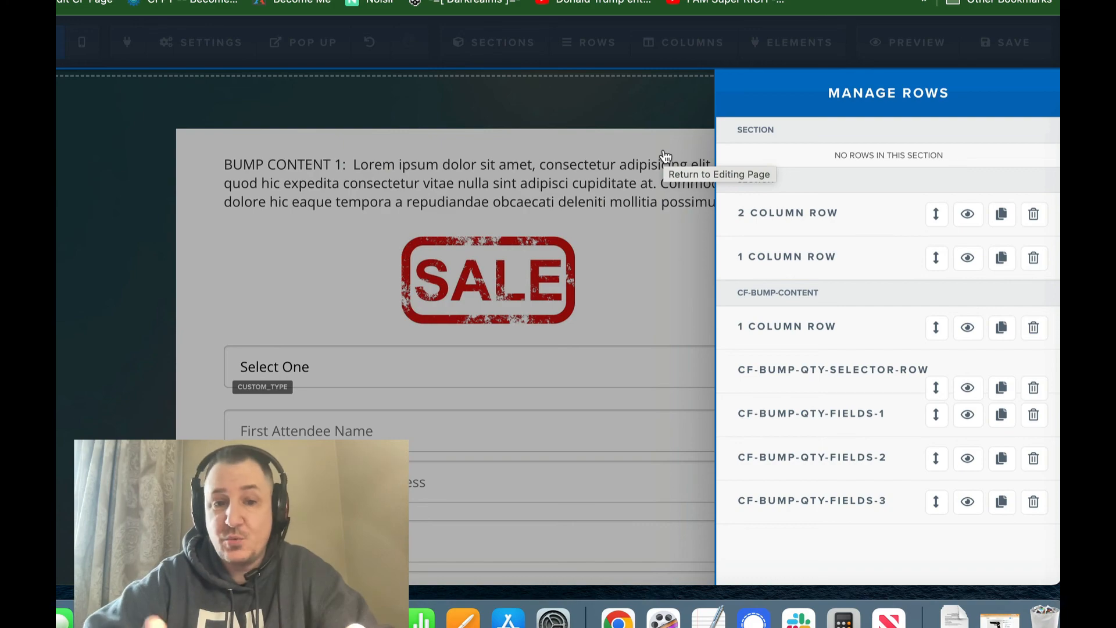
Switch to the live order page, choose 2 partner tickets, and examine the partner name and email fields
click(325, 1)
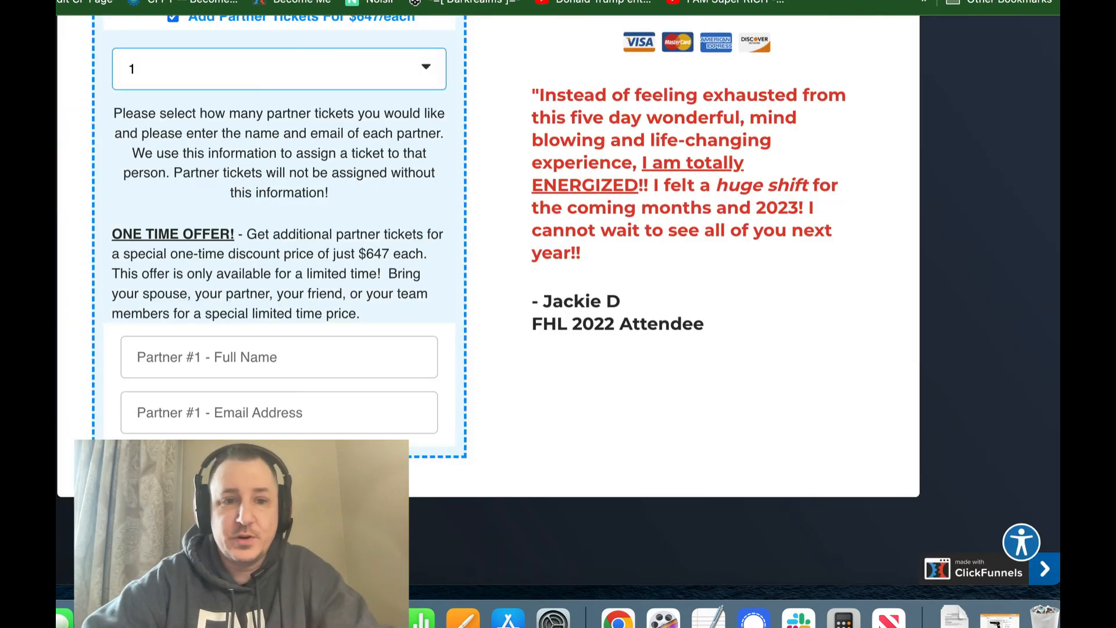
scroll(180, 250, up, 3)
click(198, 194)
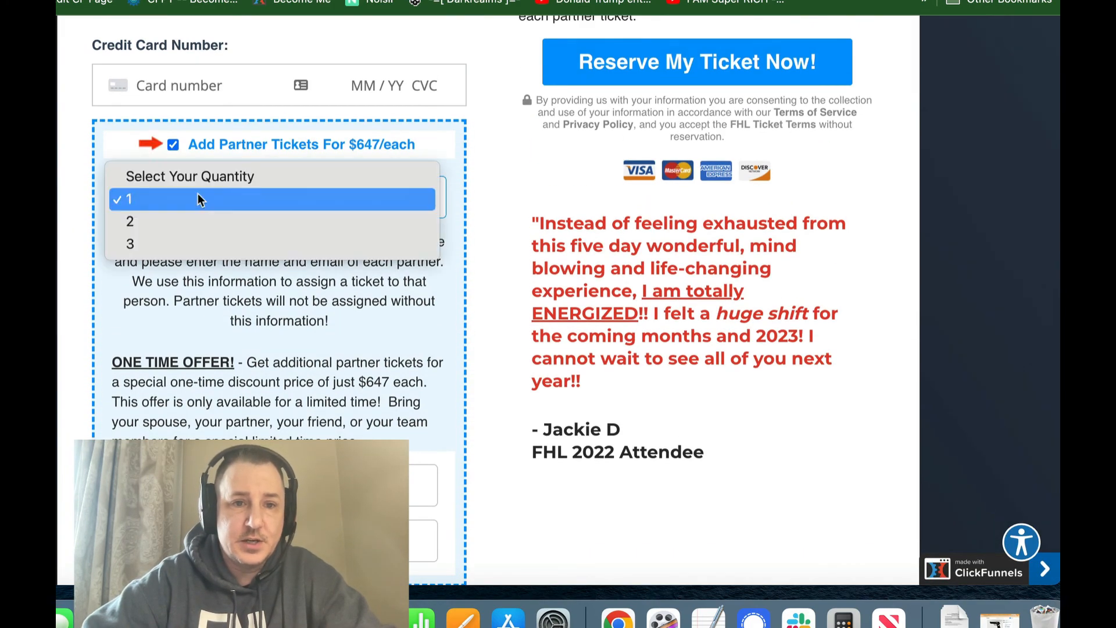
click(196, 221)
scroll(306, 398, down, 3)
scroll(307, 399, down, 1)
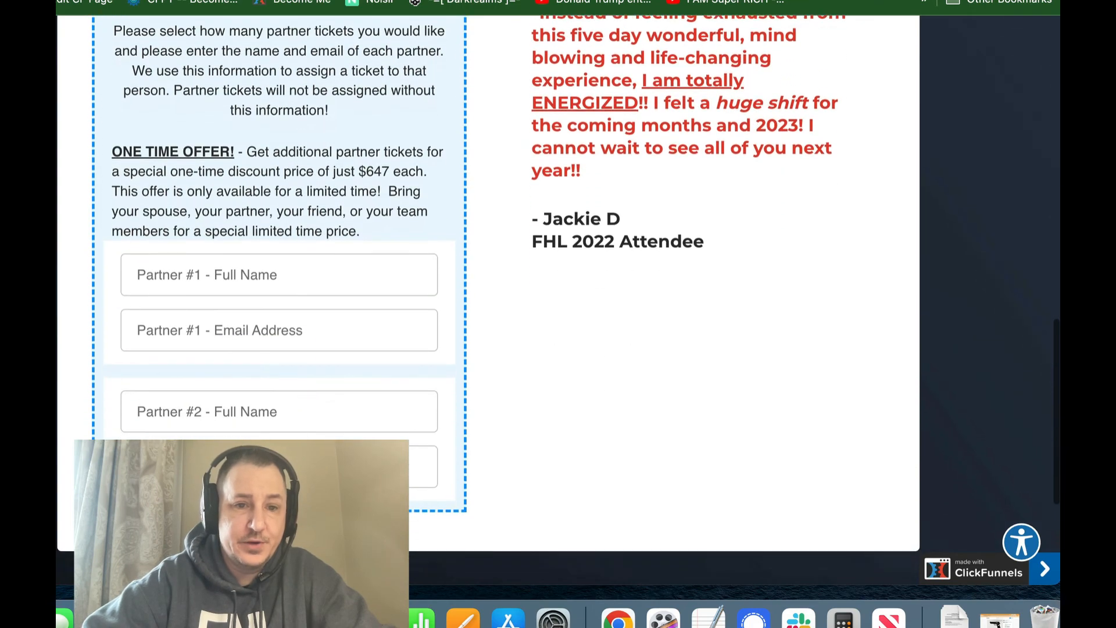
scroll(338, 283, up, 1)
Change the partner ticket quantity to 3 and examine the partner name and email fields below the offer text
scroll(338, 283, up, 3)
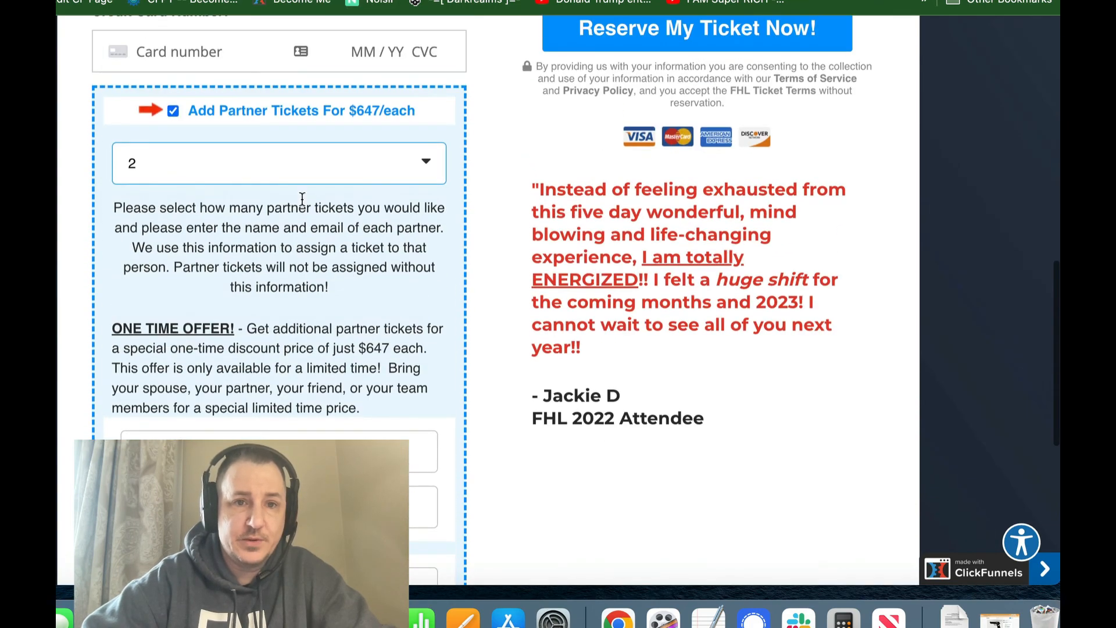
click(277, 168)
click(263, 189)
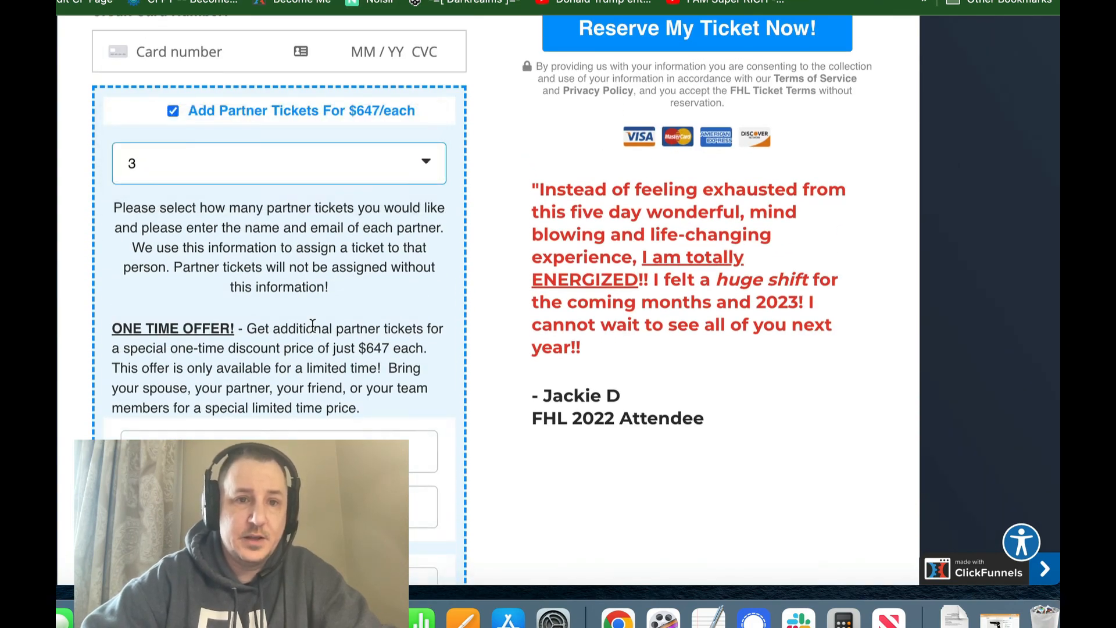
scroll(273, 233, up, 1)
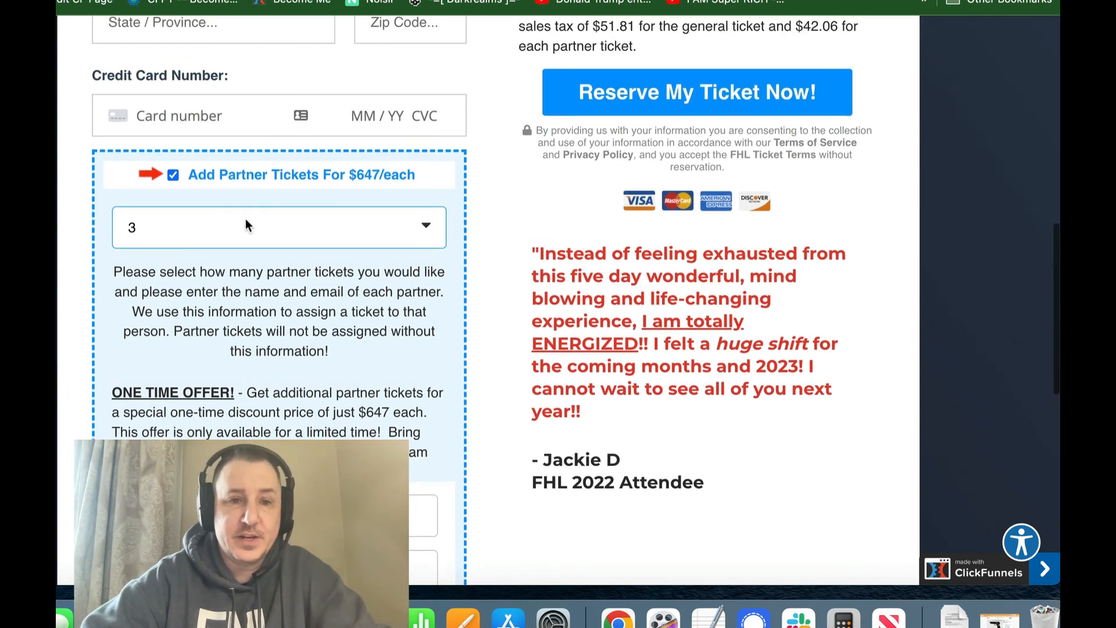
scroll(245, 219, down, 7)
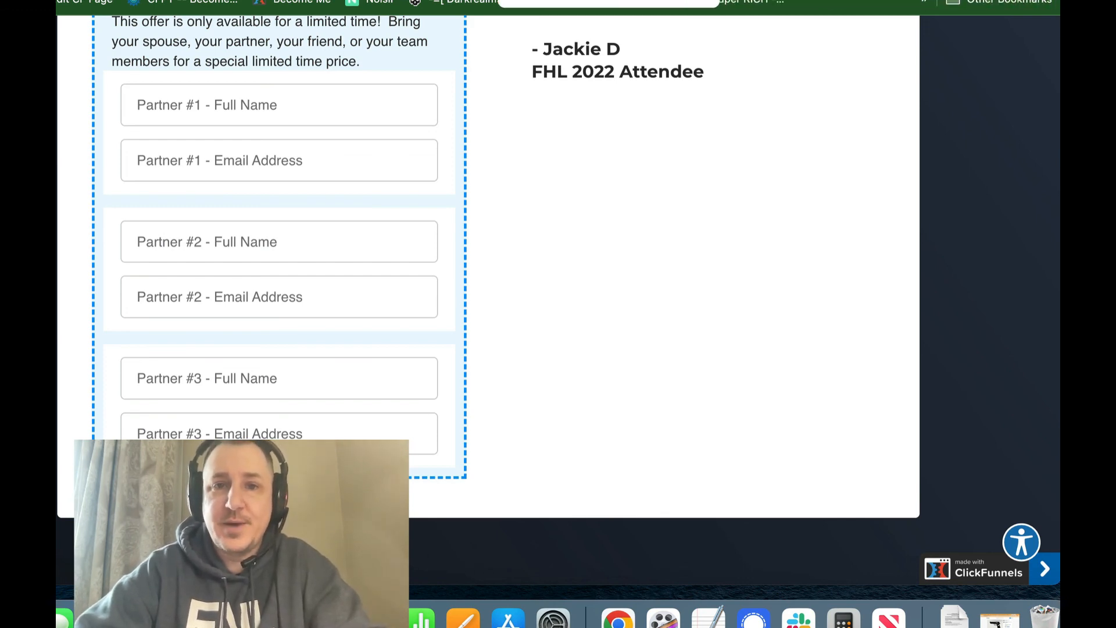
Return to the page editor and hide the rows cf-bump-qty-fields-1, cf-bump-qty-fields-2 and cf-bump-qty-fields-3
click(525, 0)
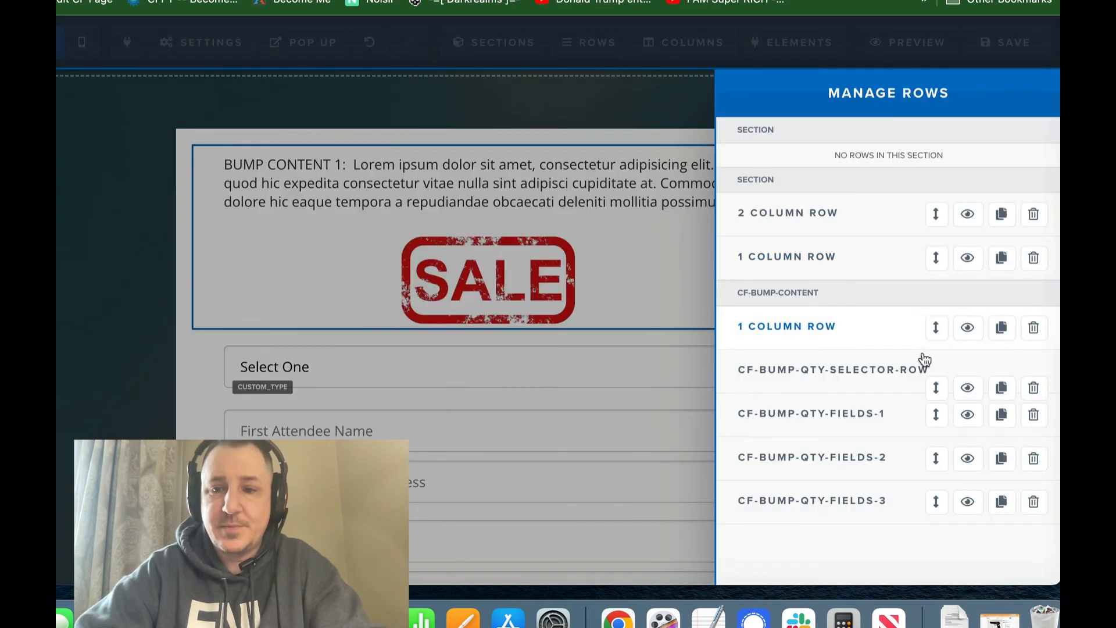
click(965, 416)
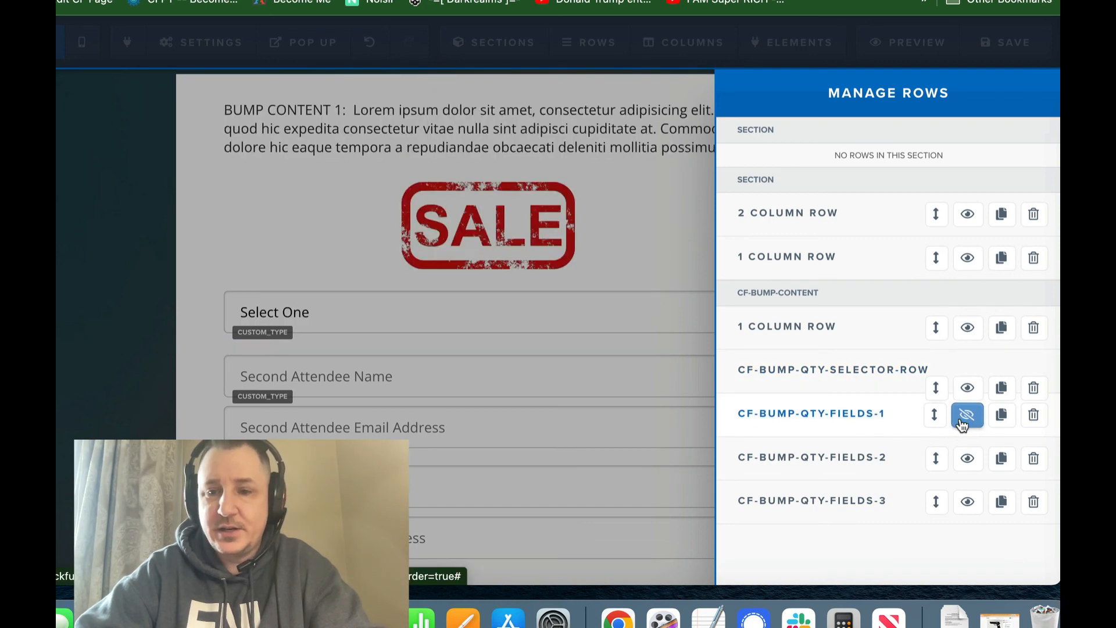
click(968, 460)
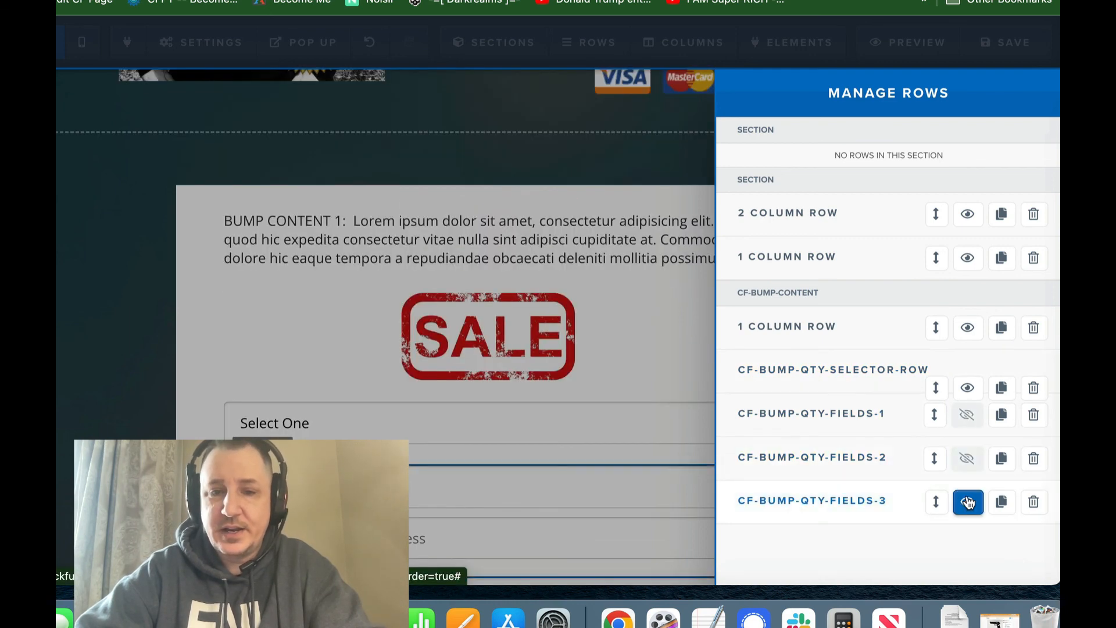
click(967, 502)
click(617, 258)
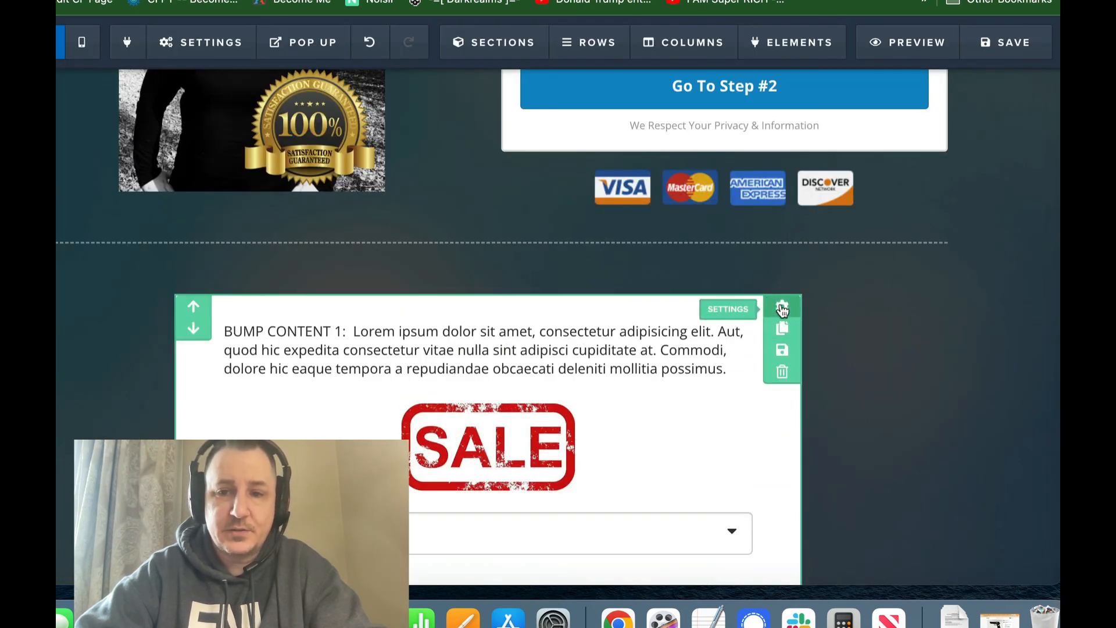
Hide the whole cf-bump-content section and save the page
click(783, 308)
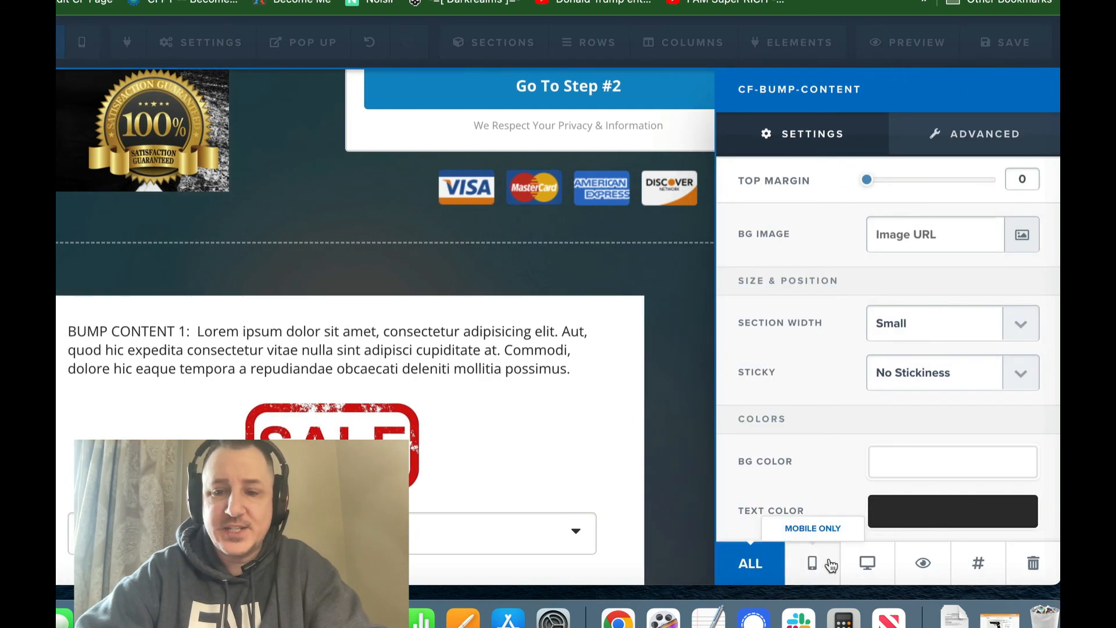
click(922, 562)
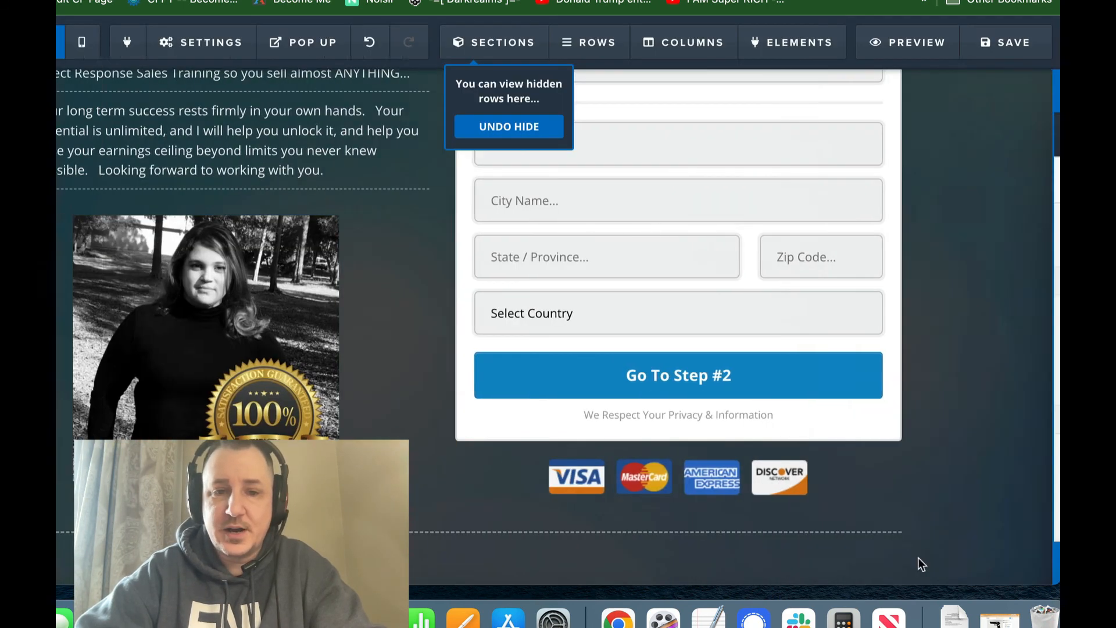
click(1014, 46)
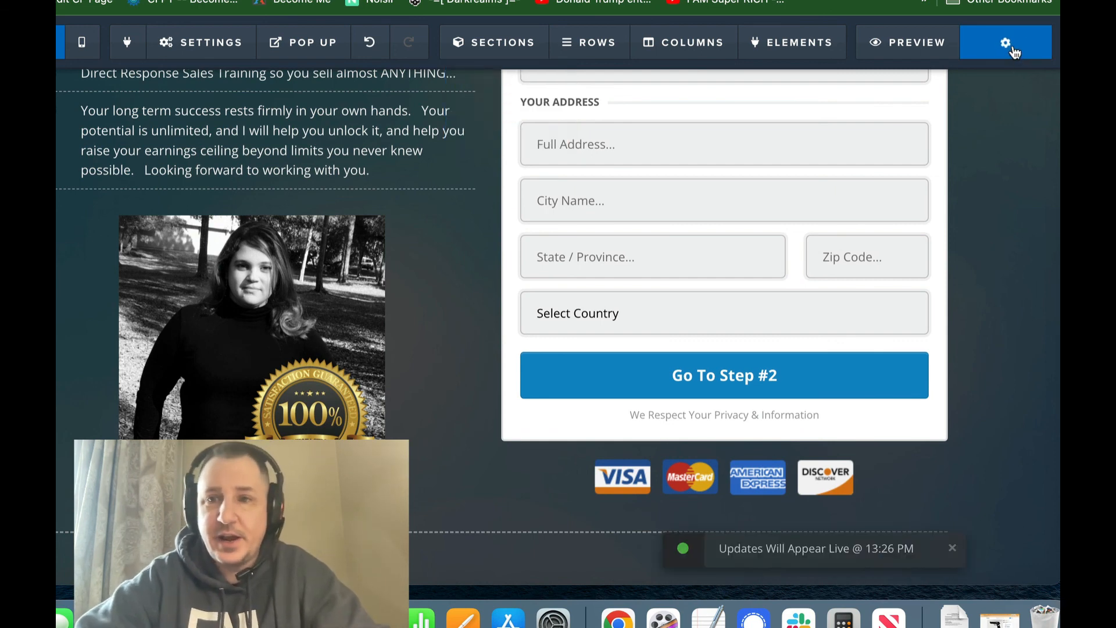